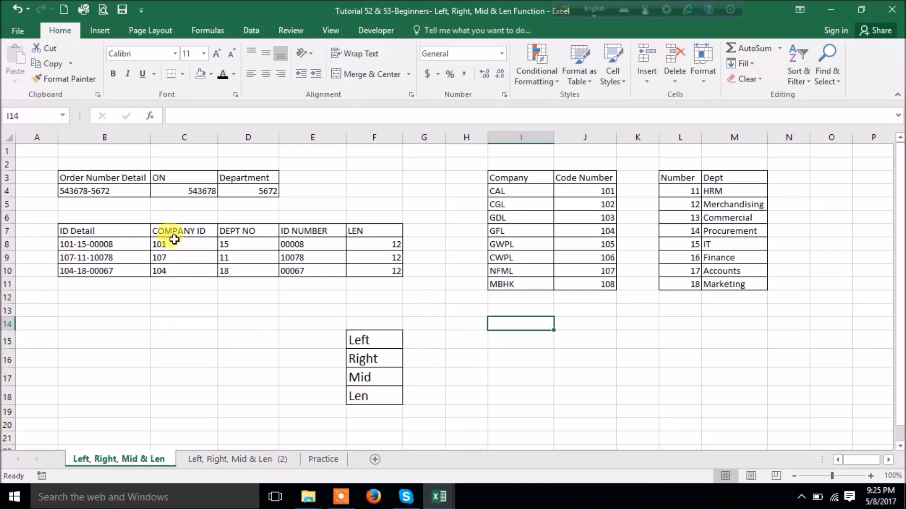
# - Delete the old results in C8:F10 and select the ON and Department cells C4:D4
pyautogui.moveTo(175, 241); pyautogui.dragTo(380, 269)
pyautogui.press('Delete')
pyautogui.moveTo(185, 192); pyautogui.dragTo(262, 193)
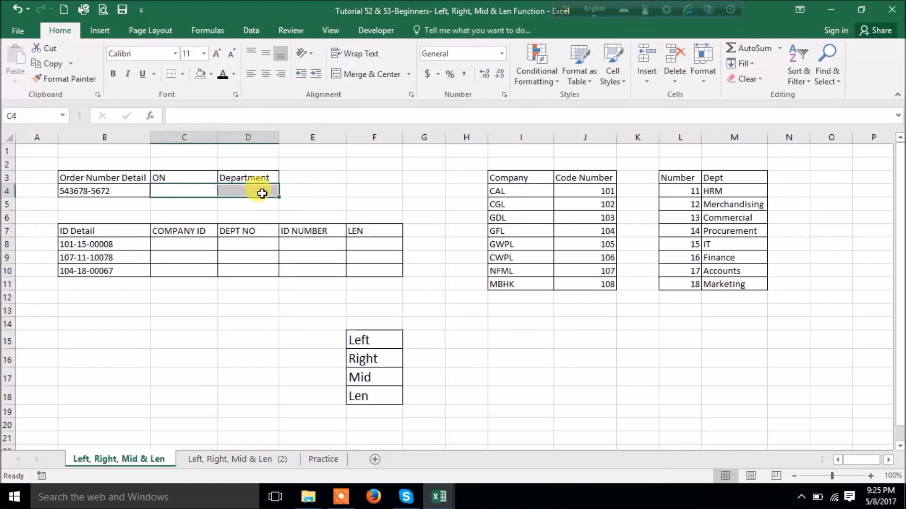
pyautogui.press('Delete')
pyautogui.click(379, 177)
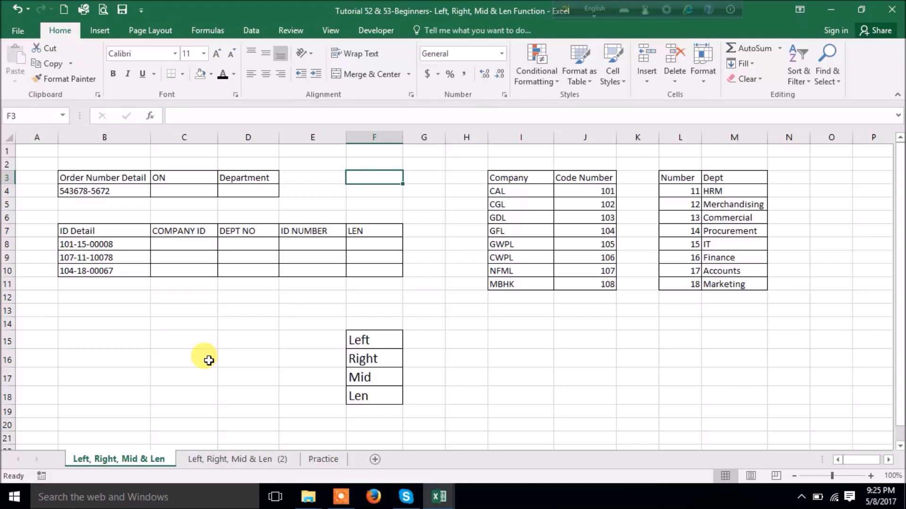
pyautogui.click(102, 190)
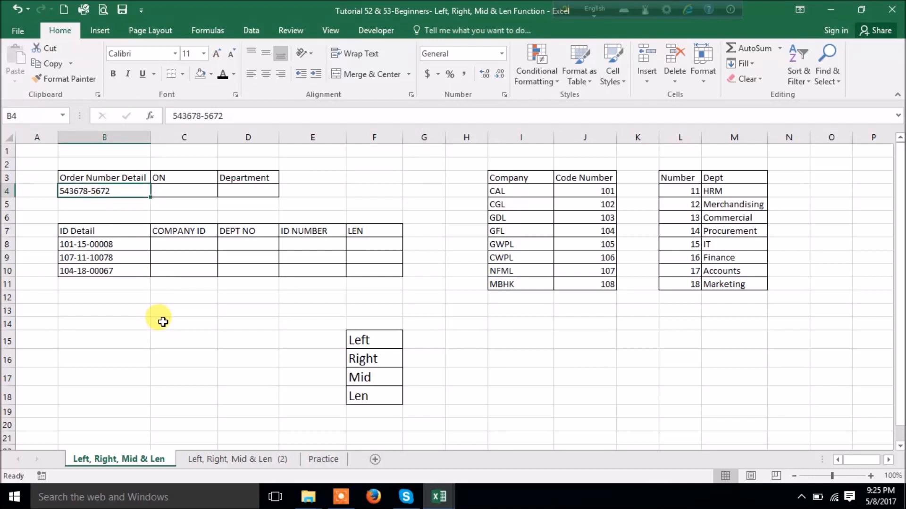
pyautogui.doubleClick(88, 193)
pyautogui.moveTo(88, 192); pyautogui.dragTo(60, 191)
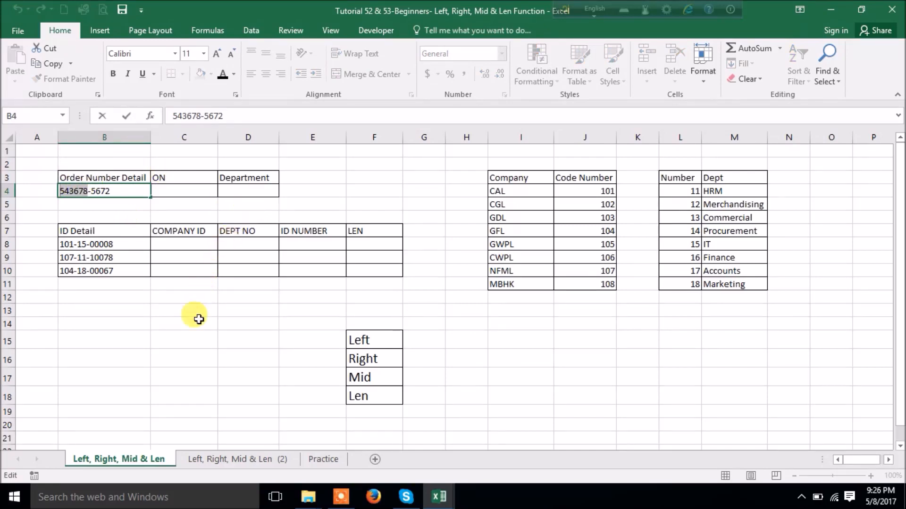
pyautogui.press('Escape')
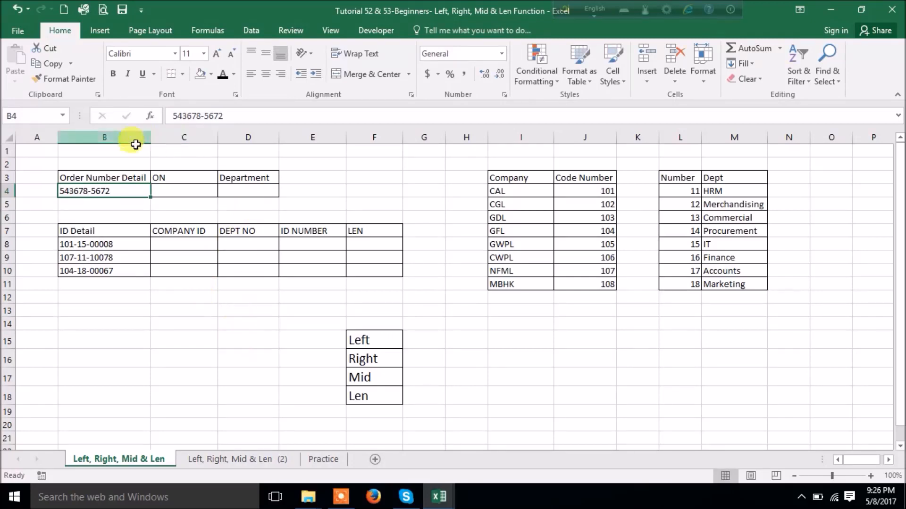
# - Enter =LEFT(B4,6) in C4 so the ON cell shows 543678
pyautogui.click(193, 189)
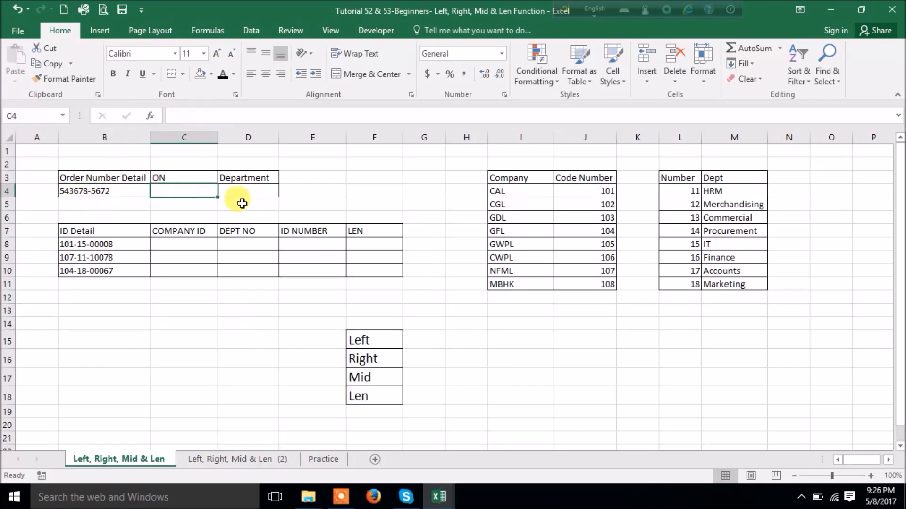
pyautogui.write('=')
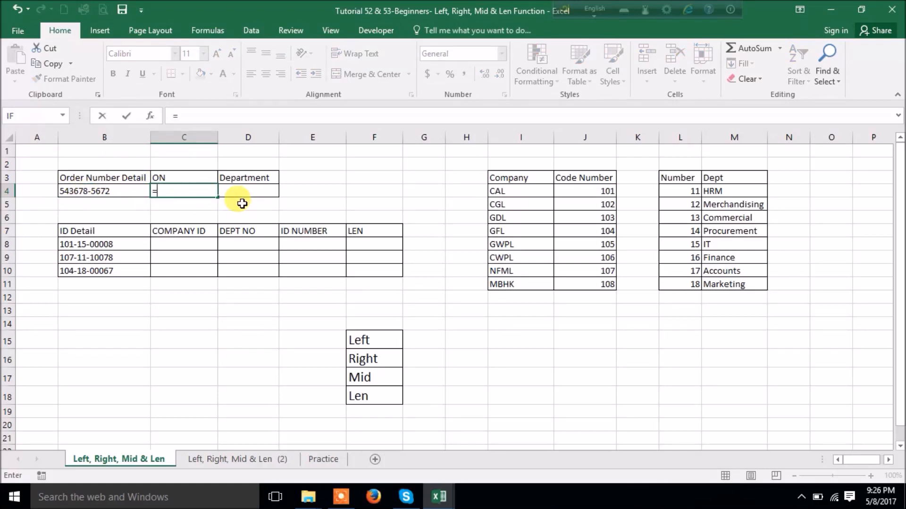
pyautogui.write('left')
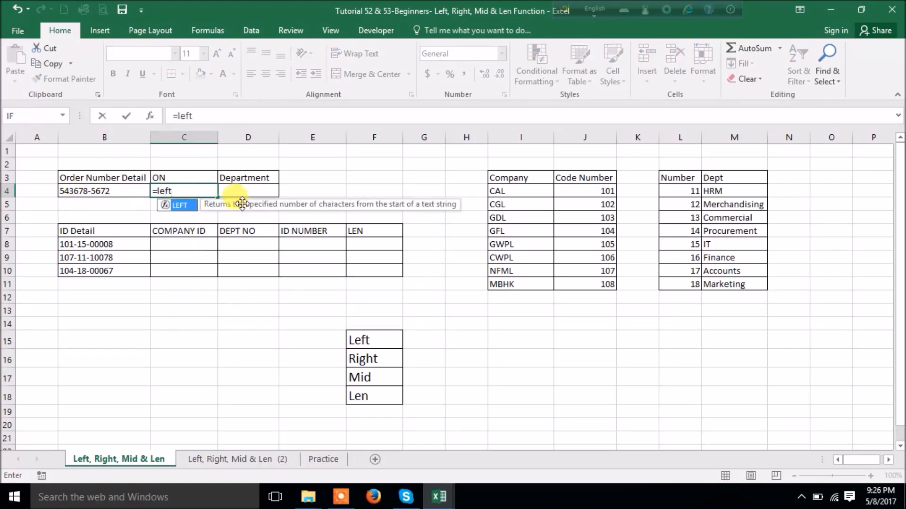
pyautogui.press('Tab')
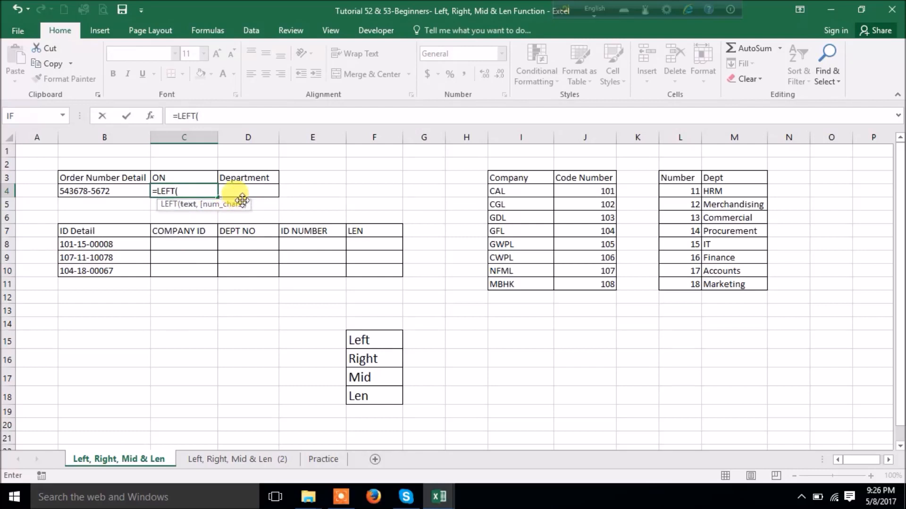
pyautogui.click(111, 191)
pyautogui.write(',')
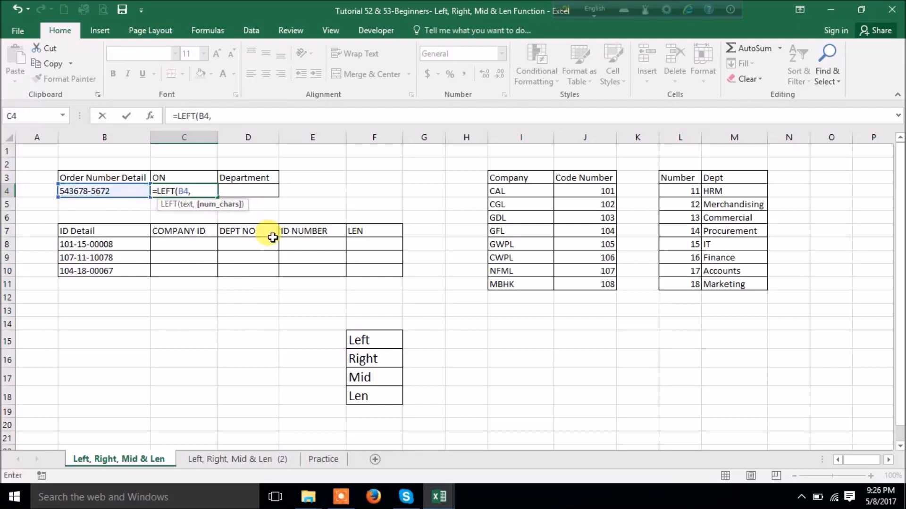
pyautogui.write('6')
pyautogui.press('Return')
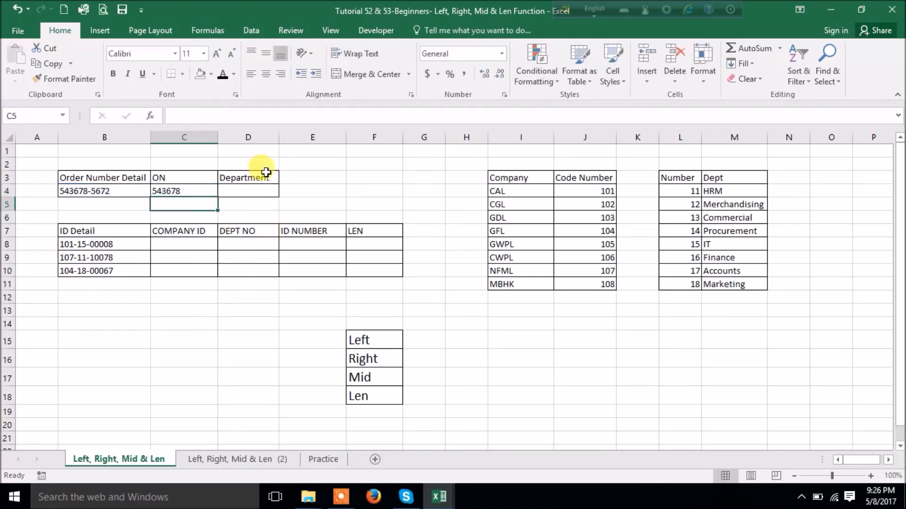
pyautogui.click(249, 190)
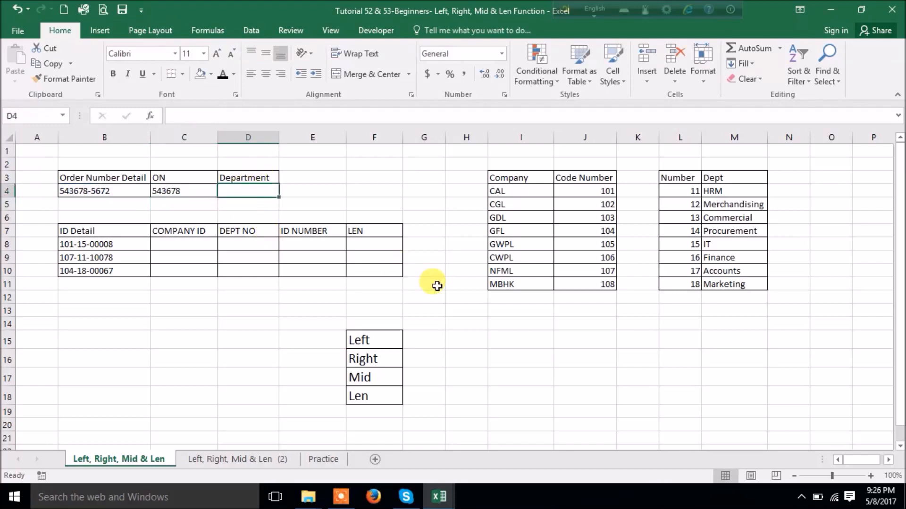
# - Enter =RIGHT(B4,4) in D4 so the Department cell shows 5672
pyautogui.write('=r')
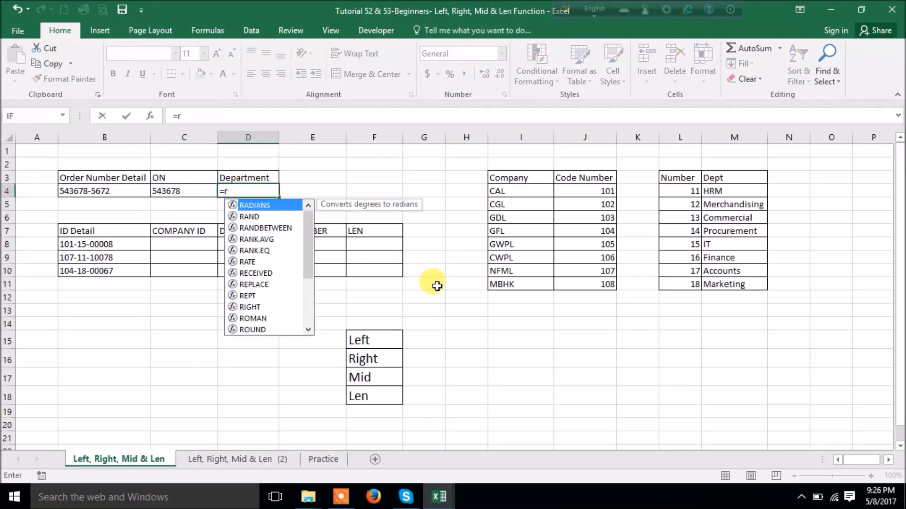
pyautogui.write('i')
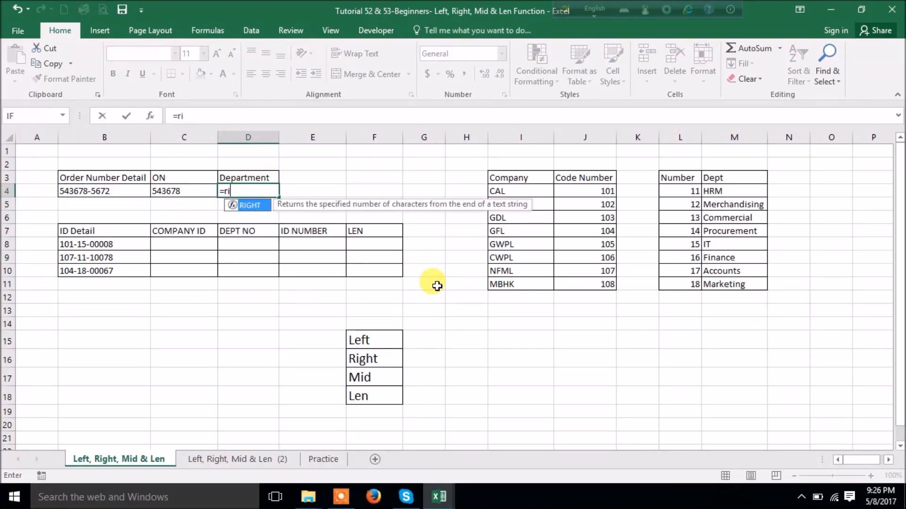
pyautogui.write('ght')
pyautogui.press('Tab')
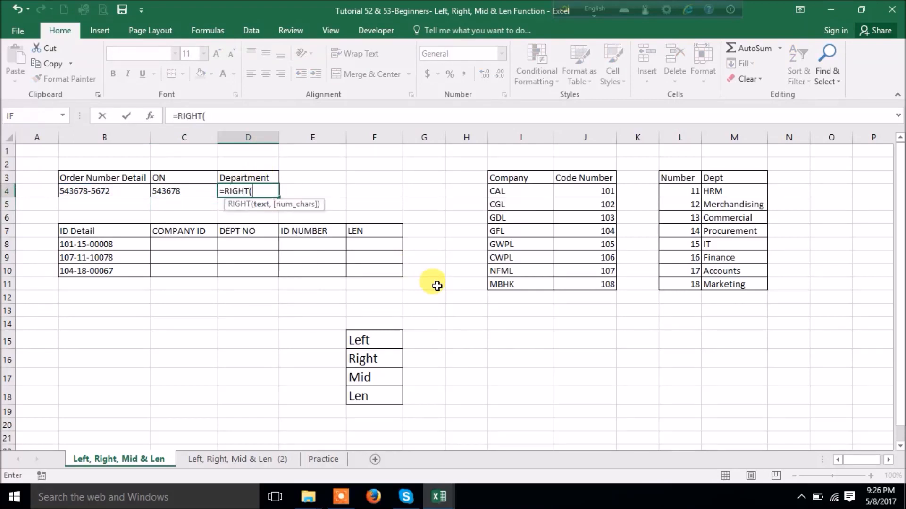
pyautogui.click(126, 191)
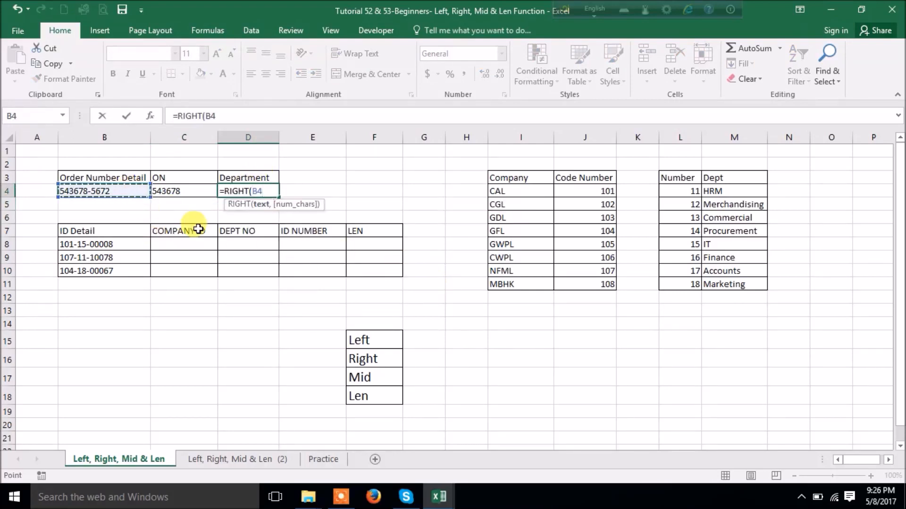
pyautogui.write(',4')
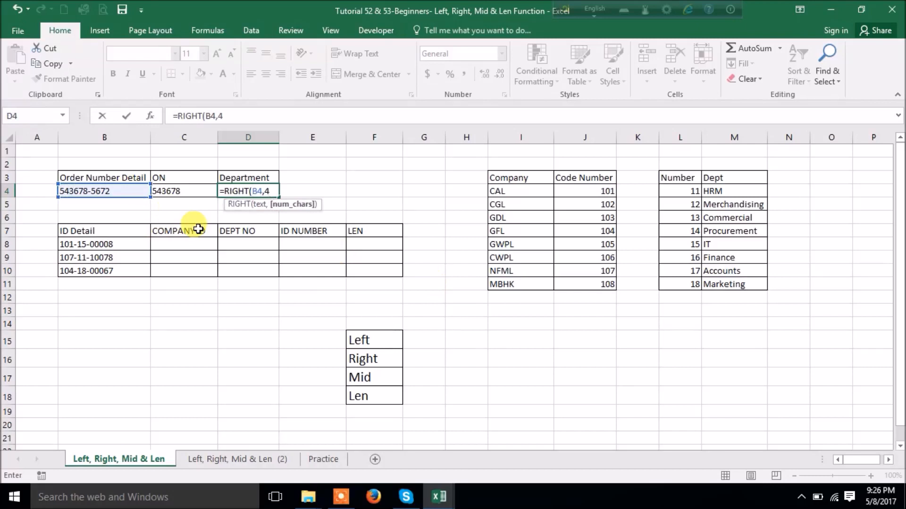
pyautogui.press('Return')
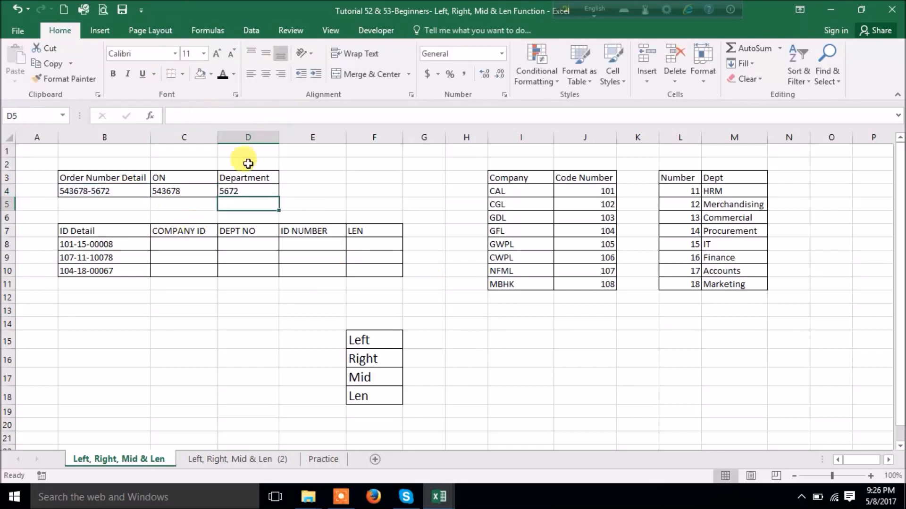
pyautogui.moveTo(182, 191); pyautogui.dragTo(232, 189)
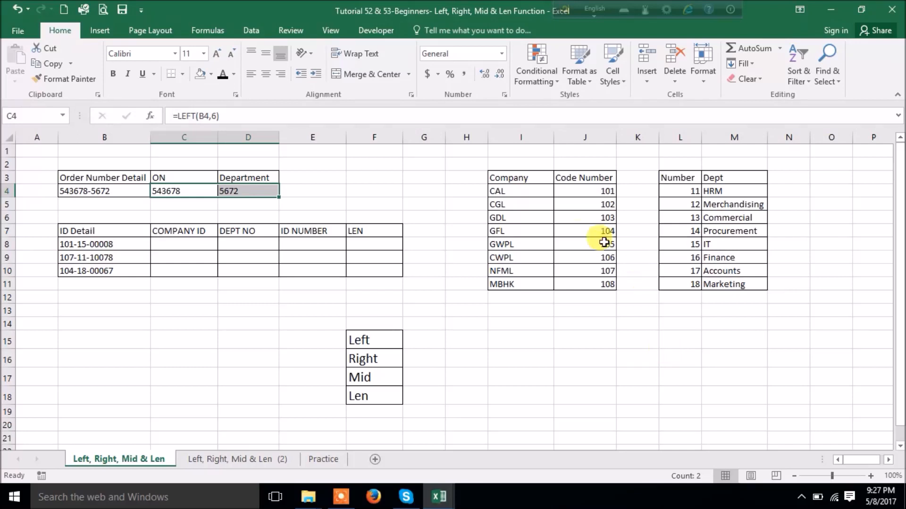
# - Cut the Code Number column (101–108) and insert it before the Company column in the lookup table
pyautogui.moveTo(504, 192); pyautogui.dragTo(511, 282)
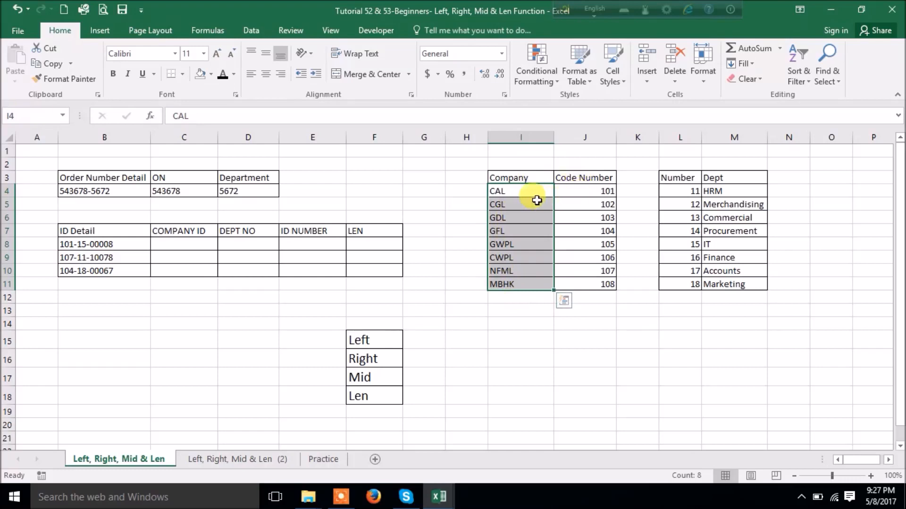
pyautogui.moveTo(589, 194); pyautogui.dragTo(583, 283)
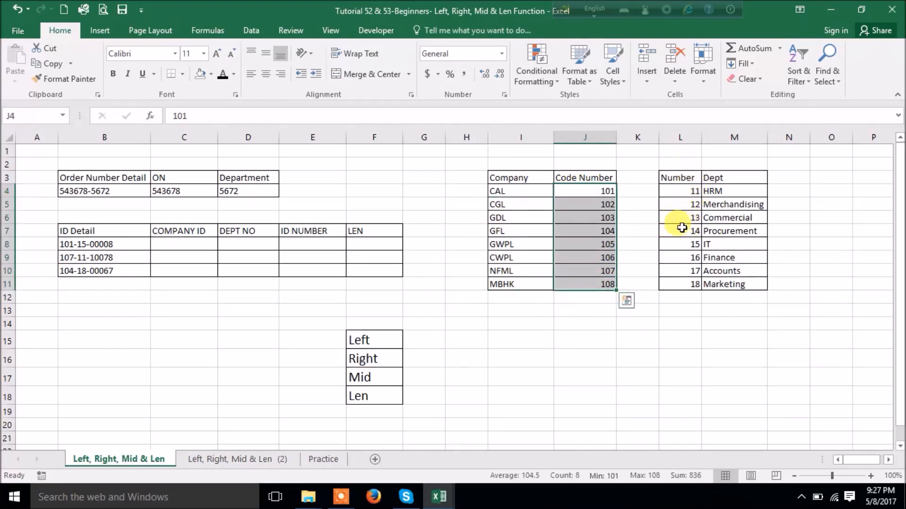
pyautogui.click(581, 137)
pyautogui.rightClick(584, 138)
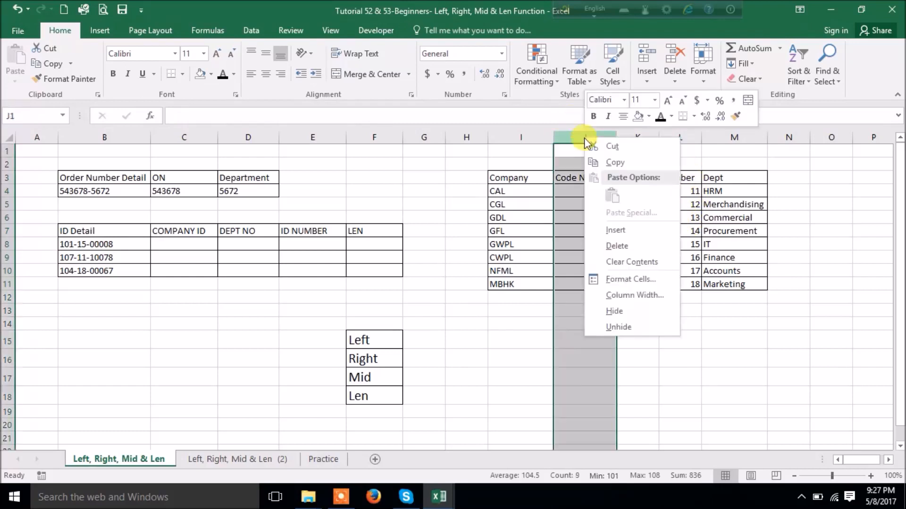
pyautogui.click(618, 144)
pyautogui.rightClick(510, 137)
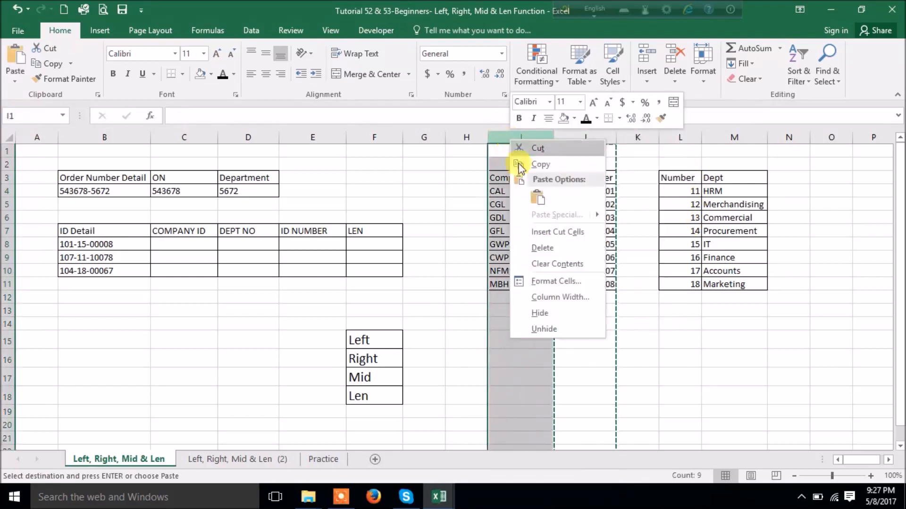
pyautogui.click(540, 234)
pyautogui.click(713, 358)
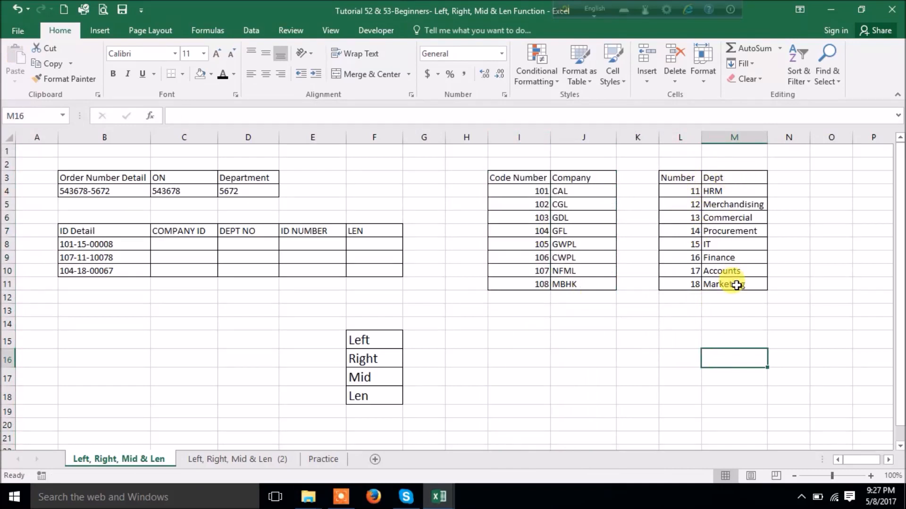
pyautogui.click(675, 193)
pyautogui.click(688, 241)
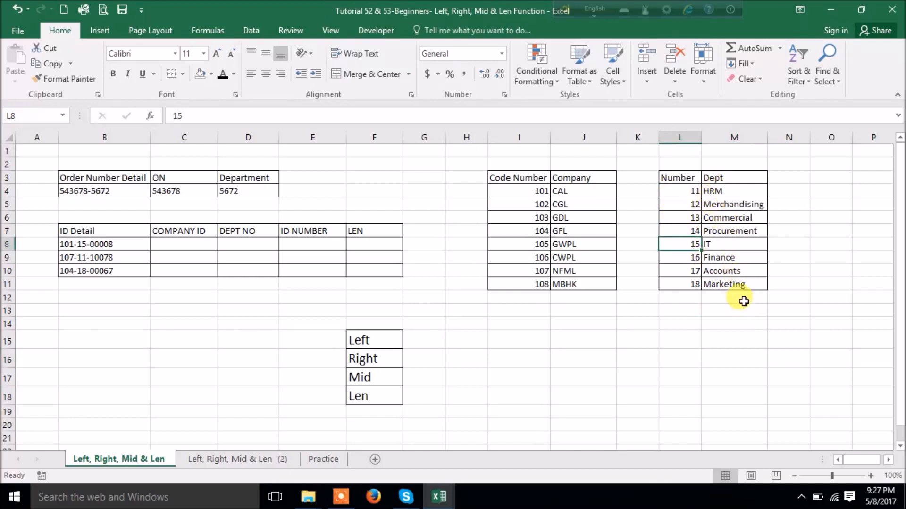
# - Change the ON formula in C4 to =LEFT(B4,6)+0 so 543678 is a number
pyautogui.click(179, 193)
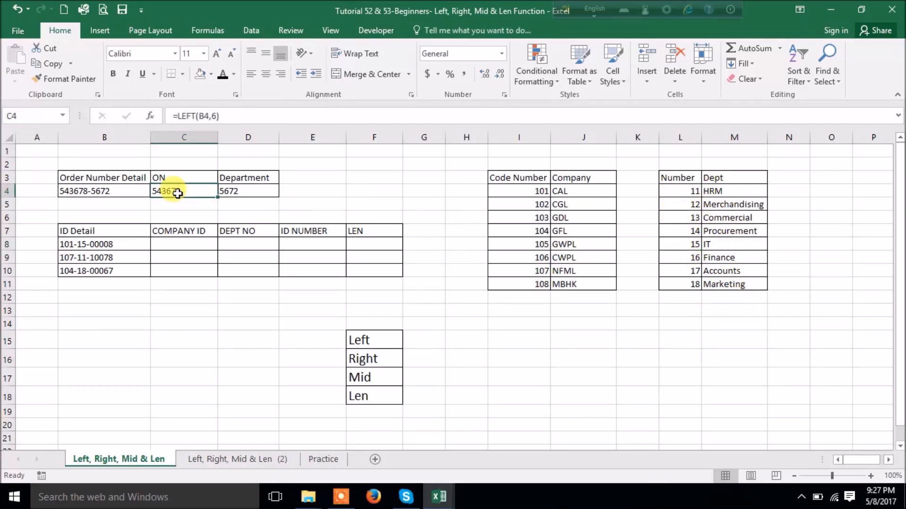
pyautogui.click(221, 193)
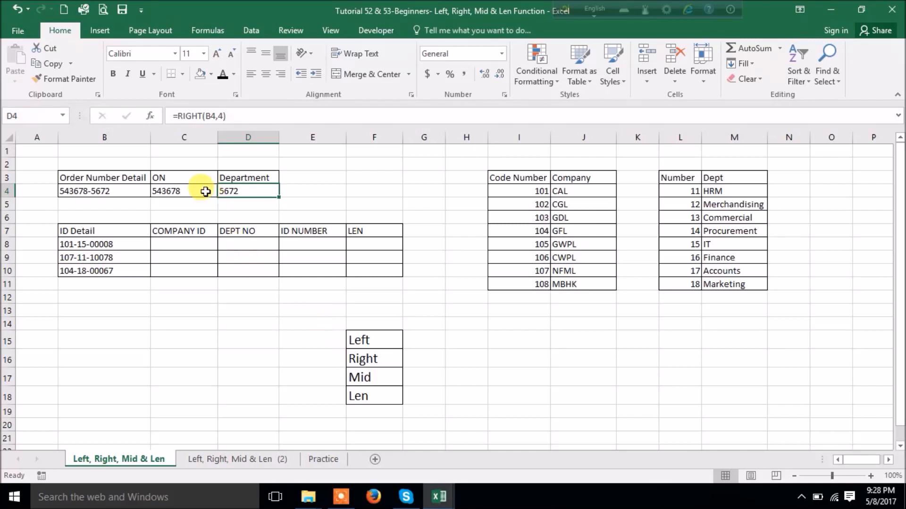
pyautogui.moveTo(183, 189); pyautogui.dragTo(249, 191)
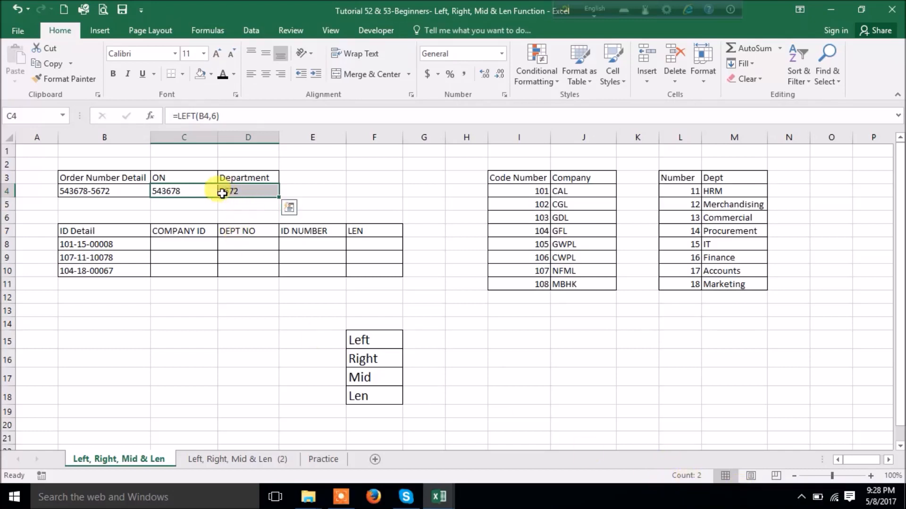
pyautogui.click(512, 368)
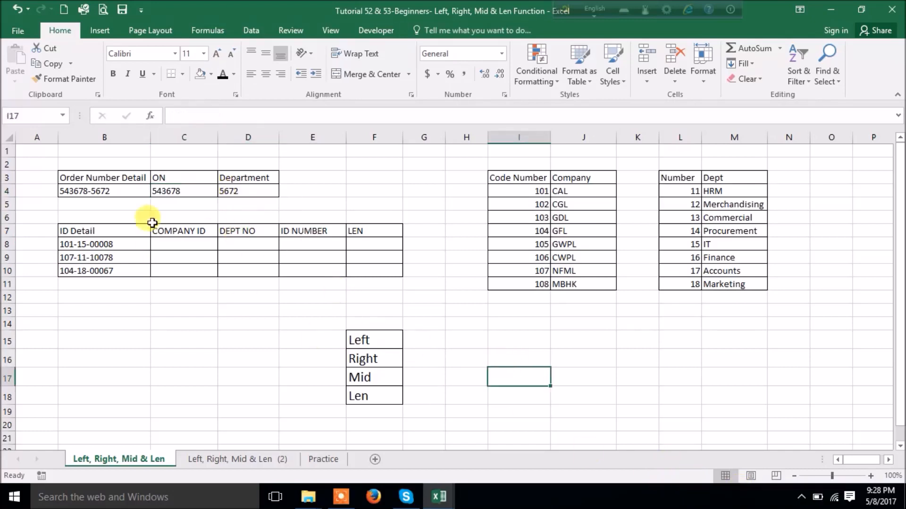
pyautogui.click(198, 191)
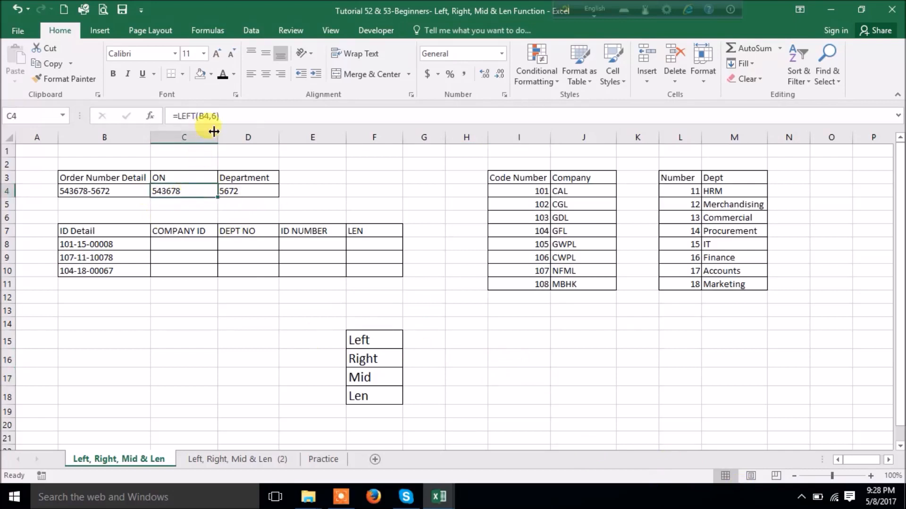
pyautogui.click(231, 116)
pyautogui.write('+0')
pyautogui.press('Return')
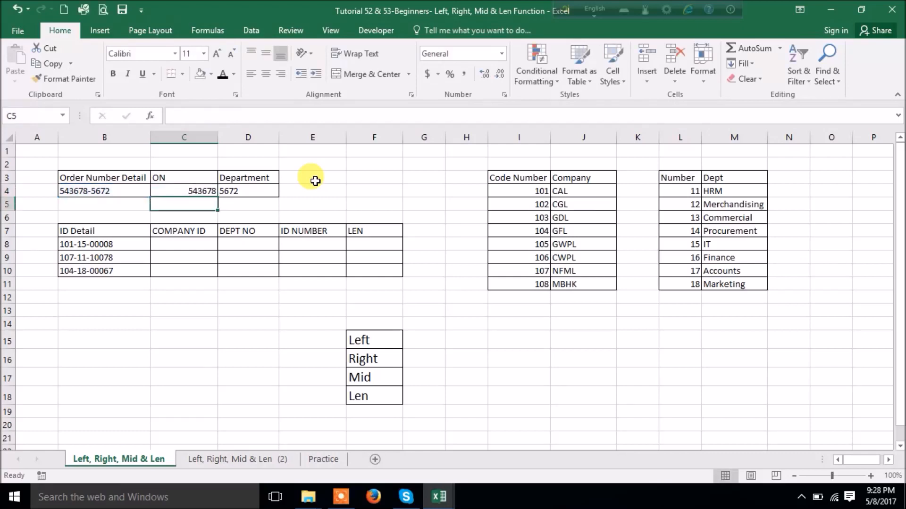
# - Change the Department formula in D4 to =RIGHT(B4,4)+0, then select both numeric results
pyautogui.click(178, 192)
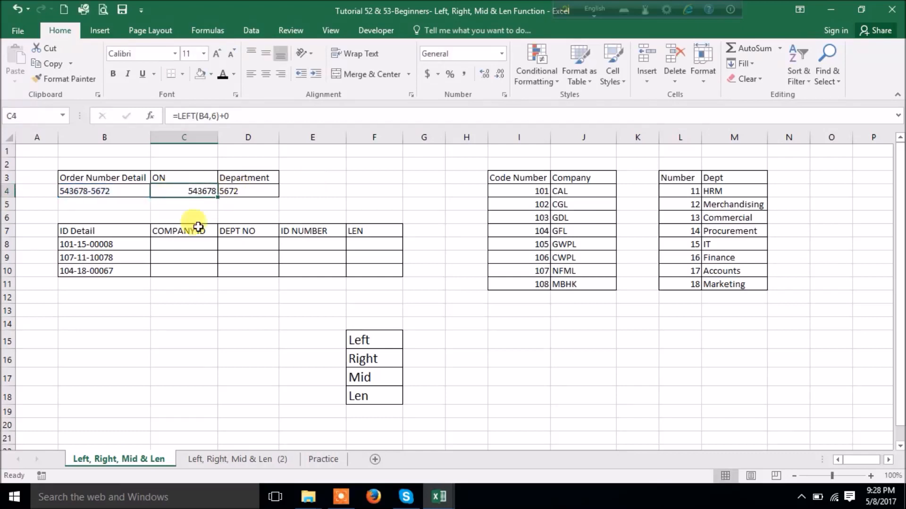
pyautogui.doubleClick(248, 191)
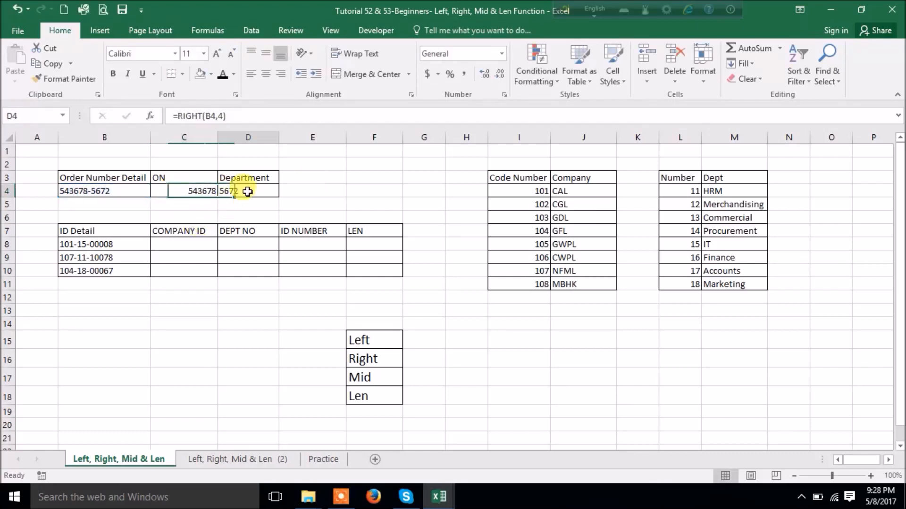
pyautogui.click(274, 191)
pyautogui.write('+0')
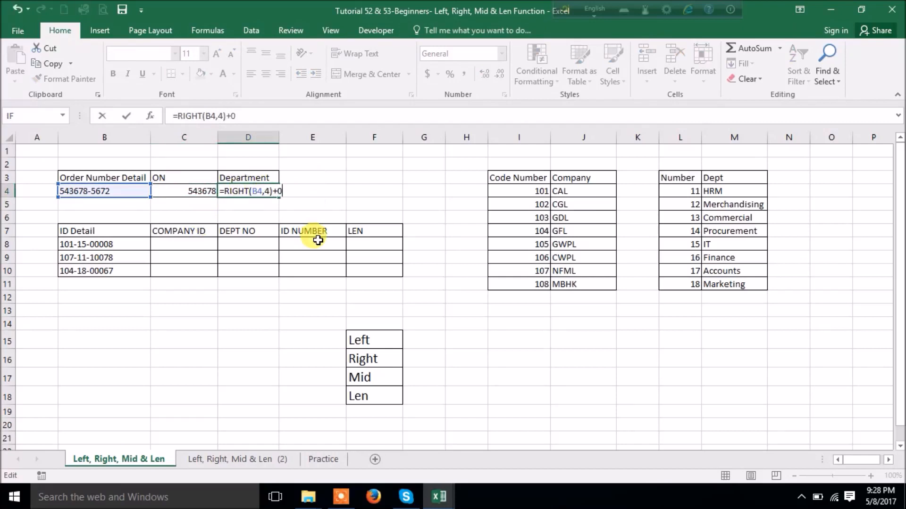
pyautogui.press('Return')
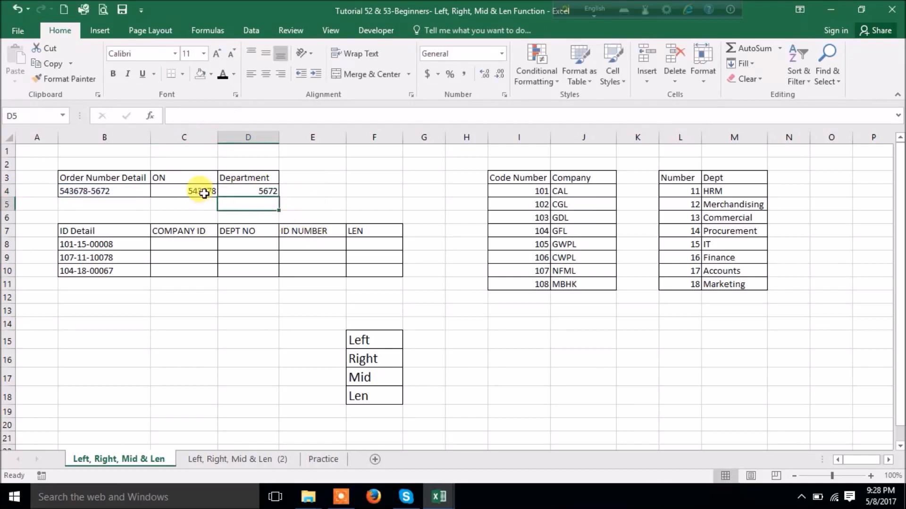
pyautogui.moveTo(196, 192); pyautogui.dragTo(244, 196)
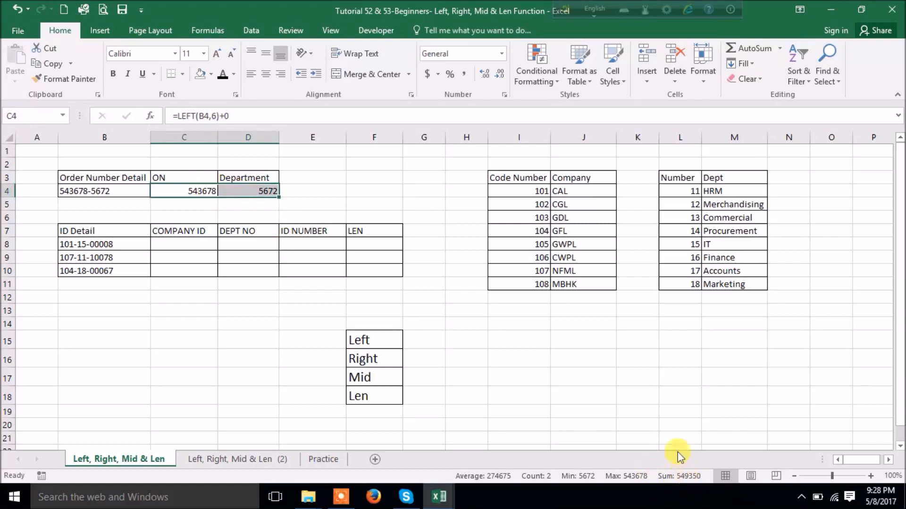
pyautogui.click(628, 394)
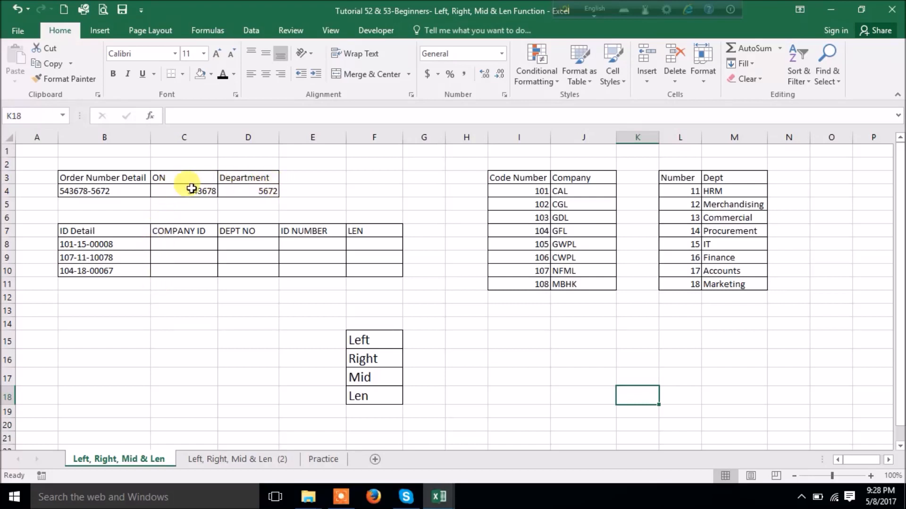
pyautogui.click(175, 245)
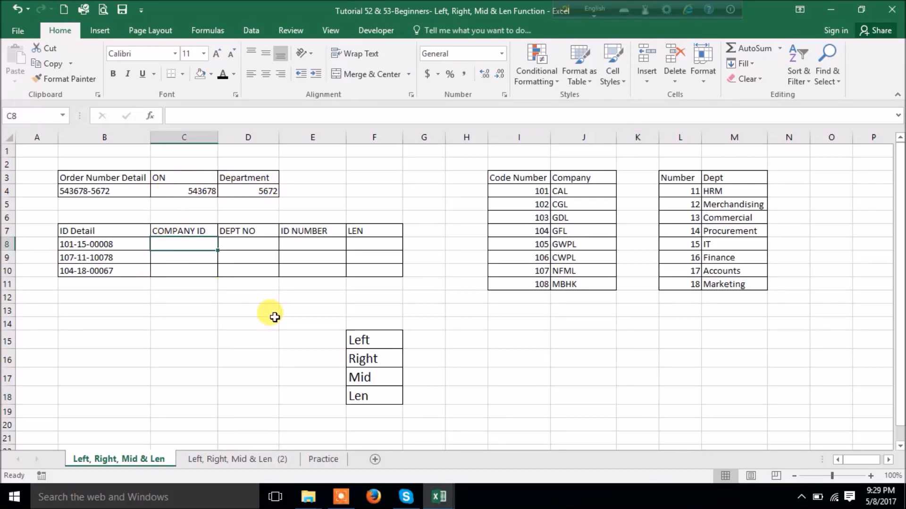
# - Enter =LEFT(B8,3) in C8 to extract company ID 101
pyautogui.write('=left')
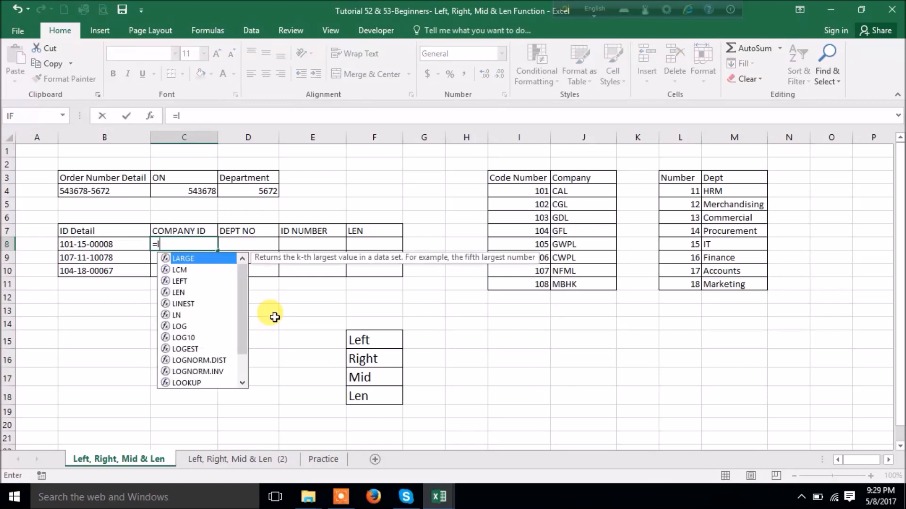
pyautogui.press('Tab')
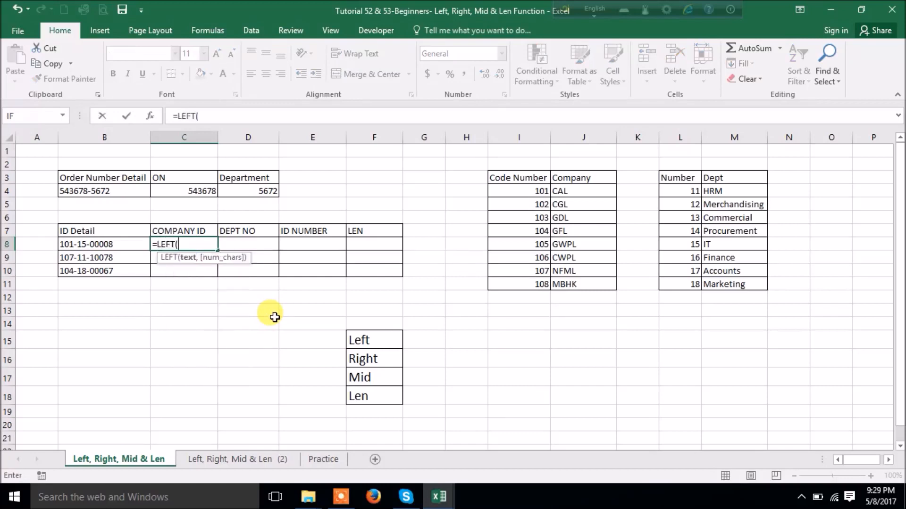
pyautogui.click(80, 244)
pyautogui.write(',3')
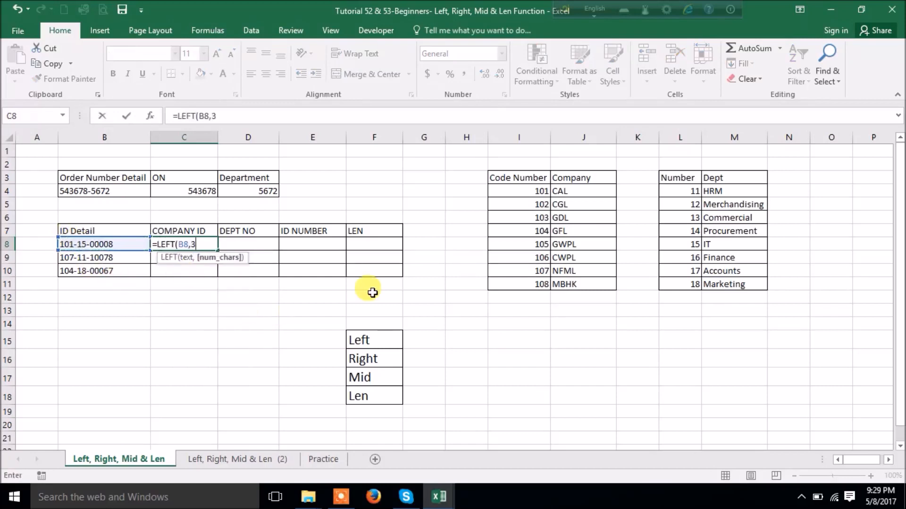
pyautogui.press('Return')
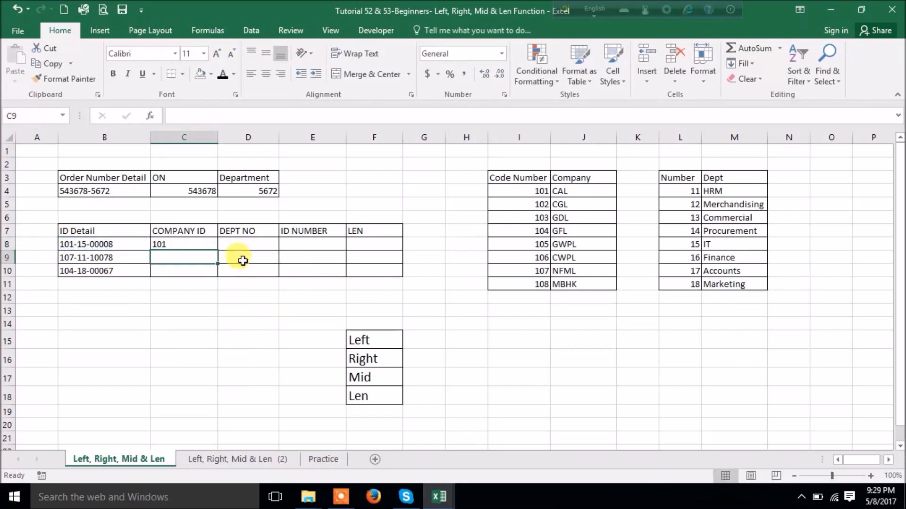
pyautogui.click(254, 245)
pyautogui.click(325, 252)
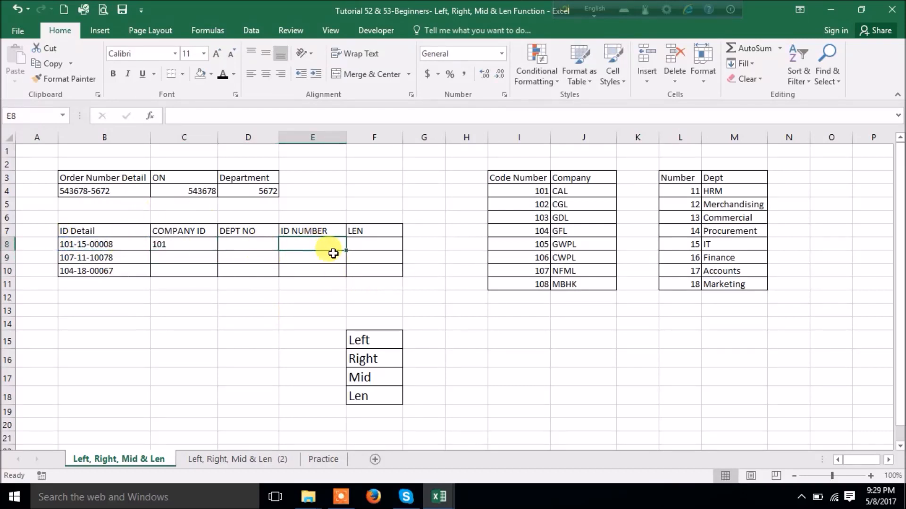
# - Enter =RIGHT(B8,5) in E8 to extract ID number 00008
pyautogui.write('=right')
pyautogui.press('Tab')
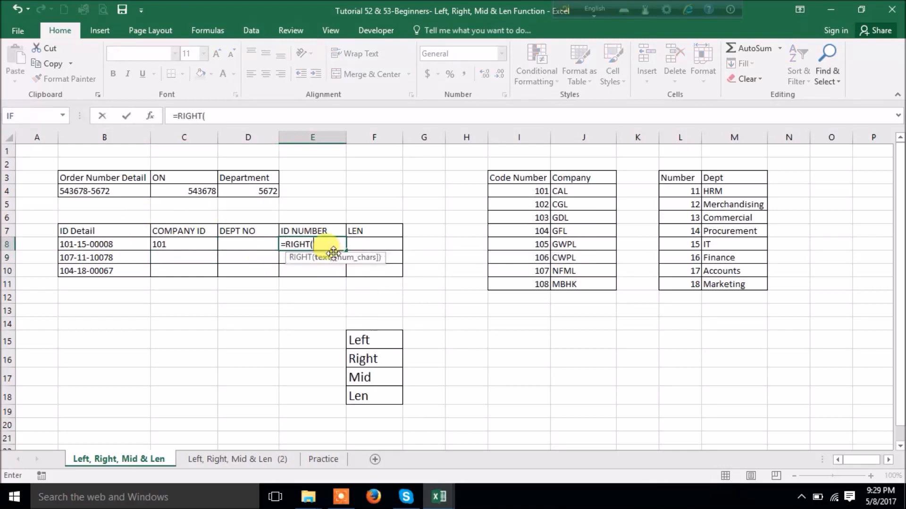
pyautogui.click(129, 243)
pyautogui.write(',5)')
pyautogui.press('Return')
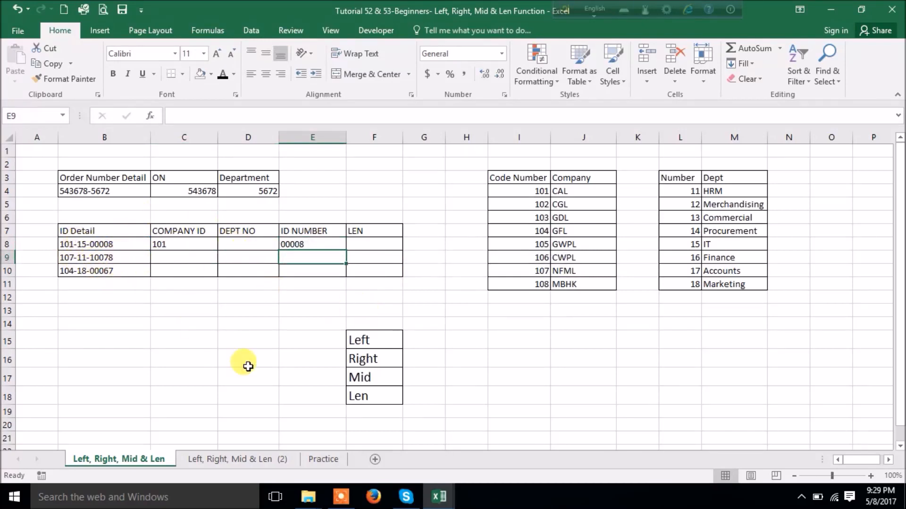
# - Enter =MID(B8,5,2) in D8 to extract department number 15
pyautogui.click(235, 243)
pyautogui.write('=mid')
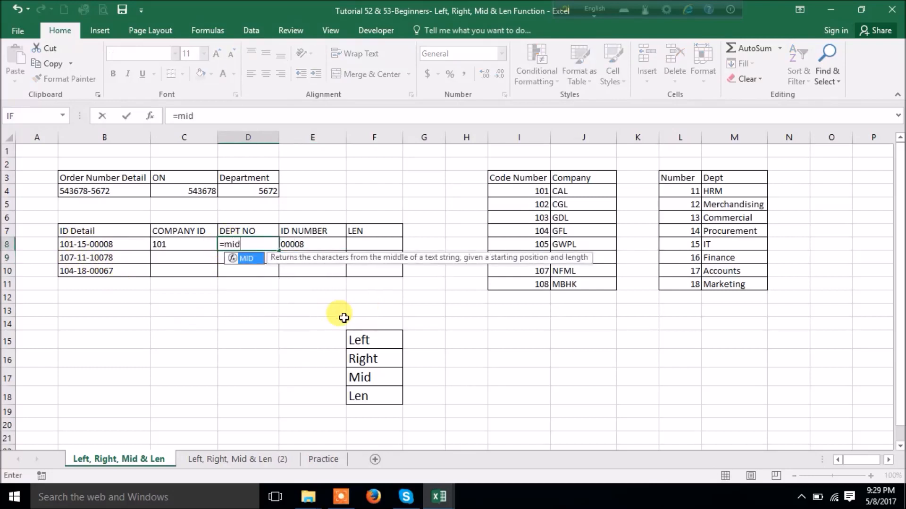
pyautogui.press('Tab')
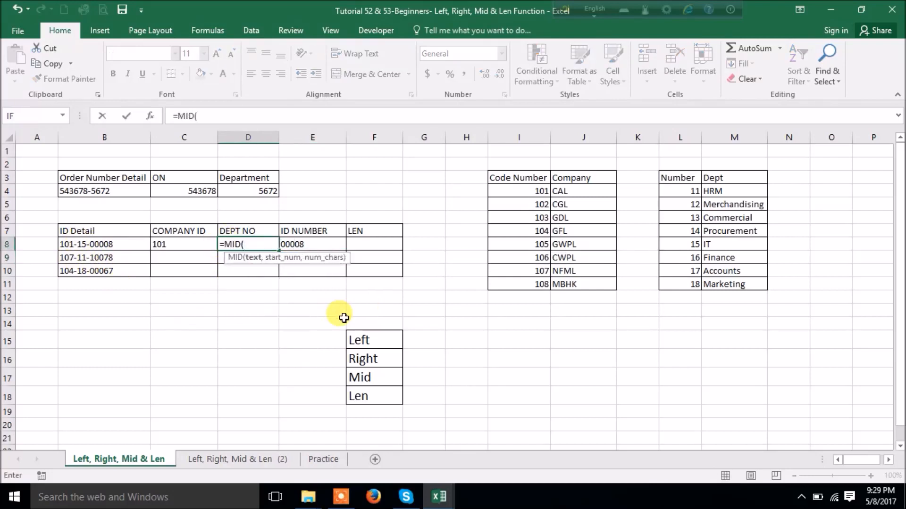
pyautogui.click(105, 246)
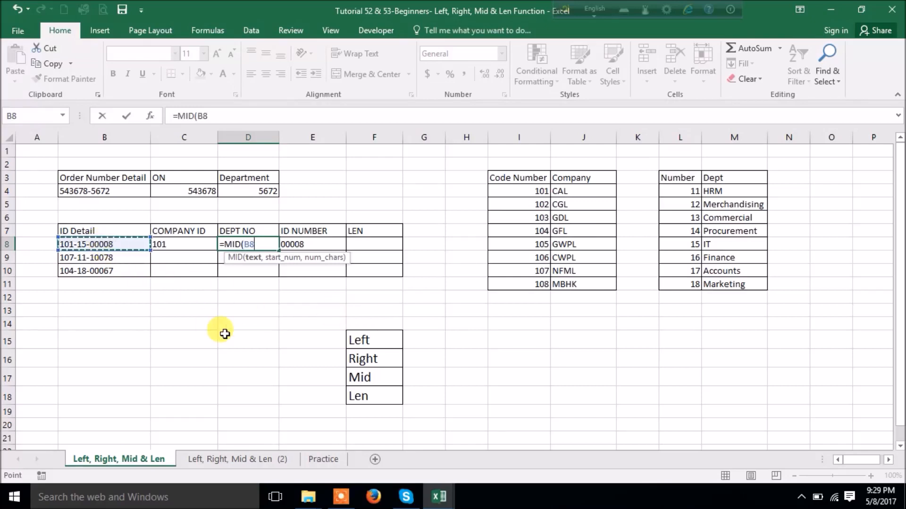
pyautogui.write(',')
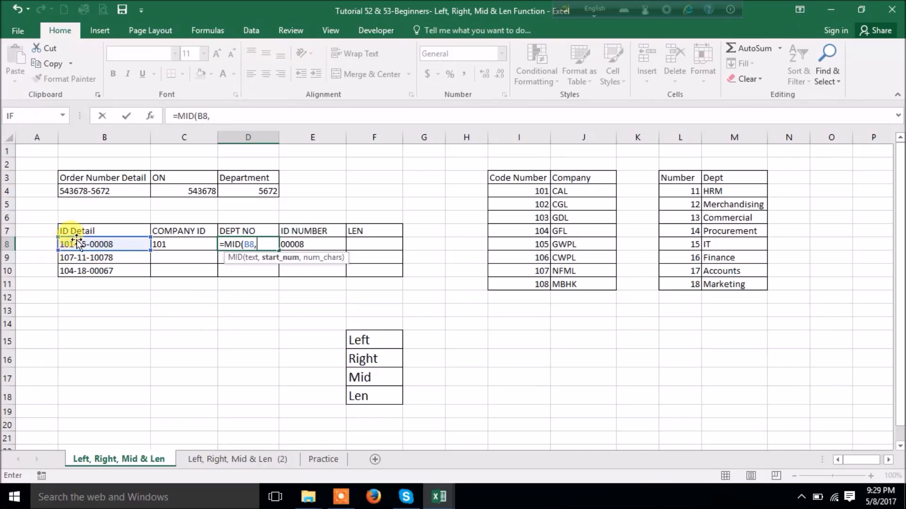
pyautogui.write('5,2')
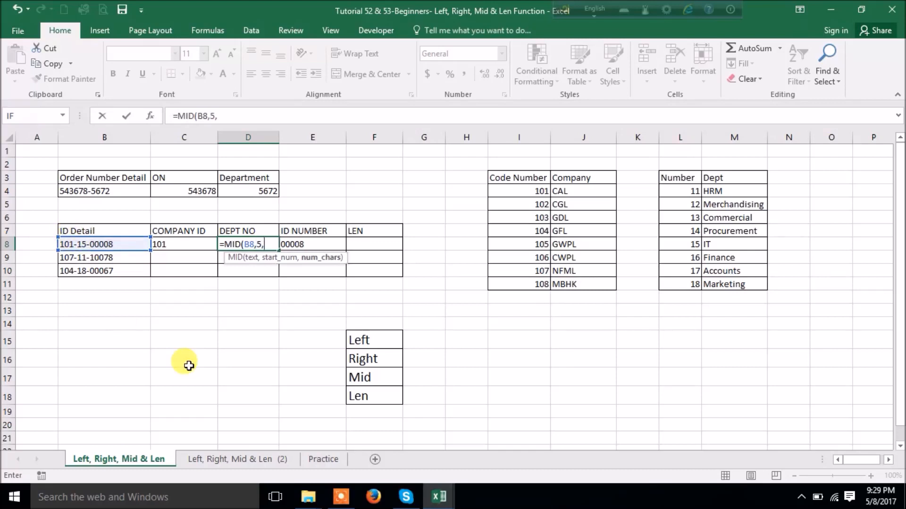
pyautogui.write(')')
pyautogui.press('Return')
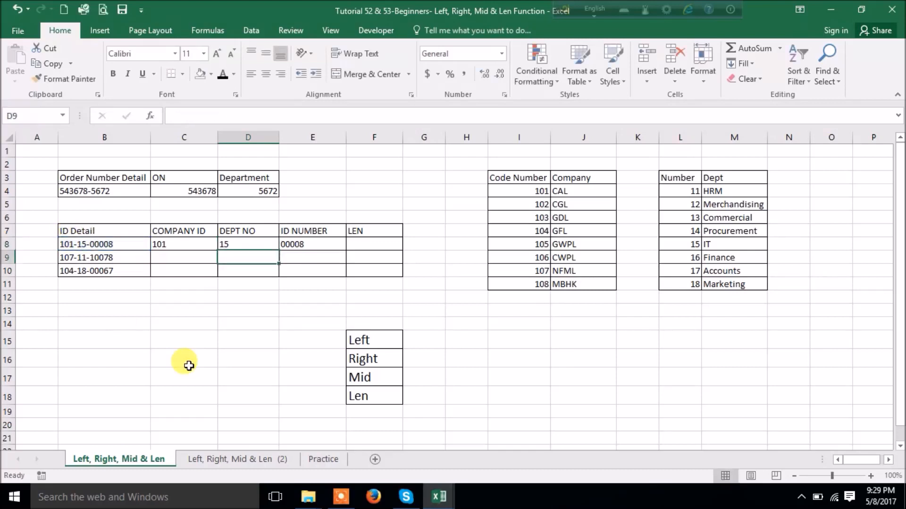
pyautogui.moveTo(182, 244); pyautogui.dragTo(302, 248)
pyautogui.click(360, 244)
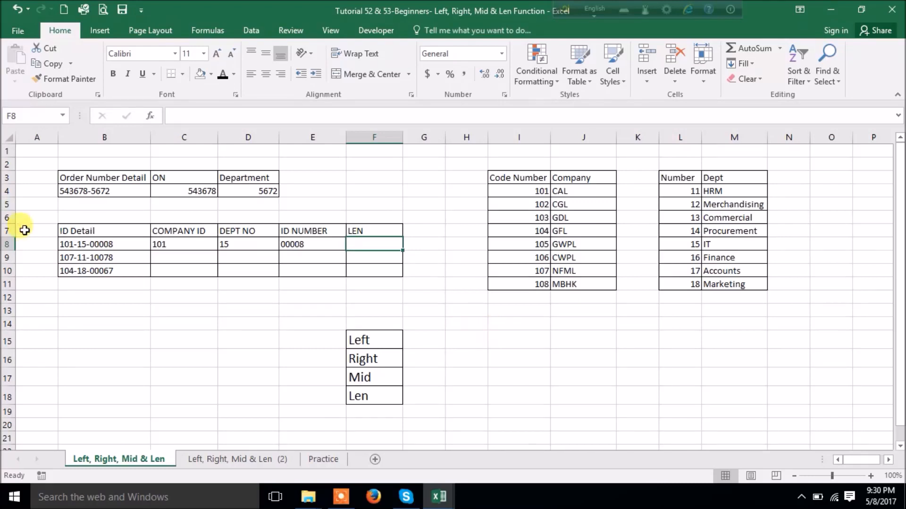
pyautogui.click(95, 246)
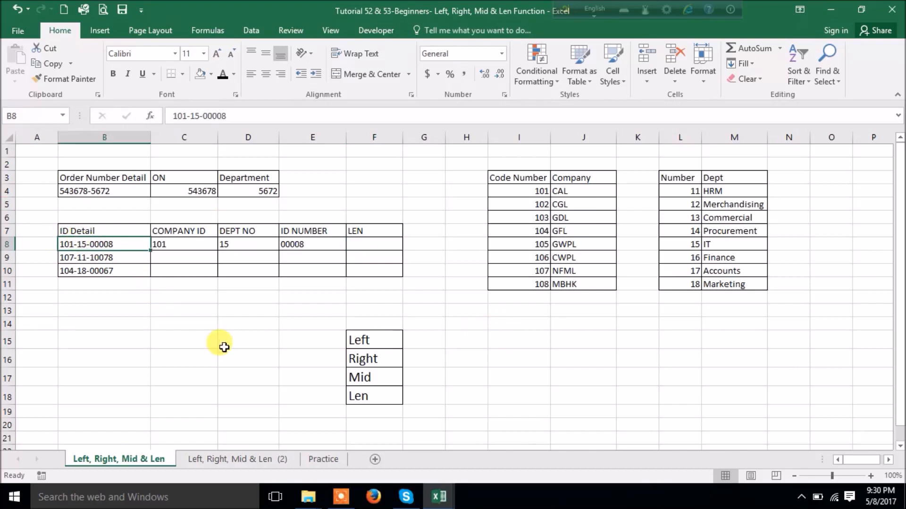
# - Type a sample person's name in B14 and count its characters with =LEN(B14) in C14
pyautogui.click(84, 317)
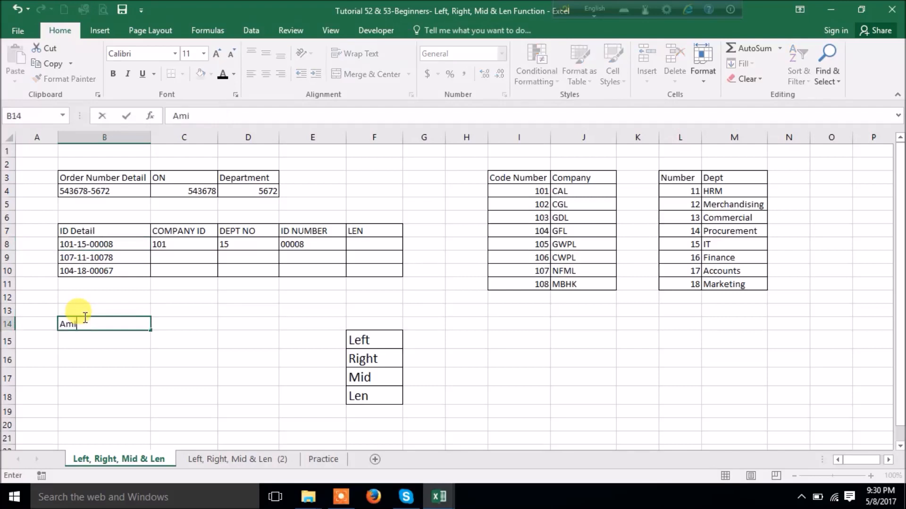
pyautogui.press('Return')
pyautogui.click(183, 321)
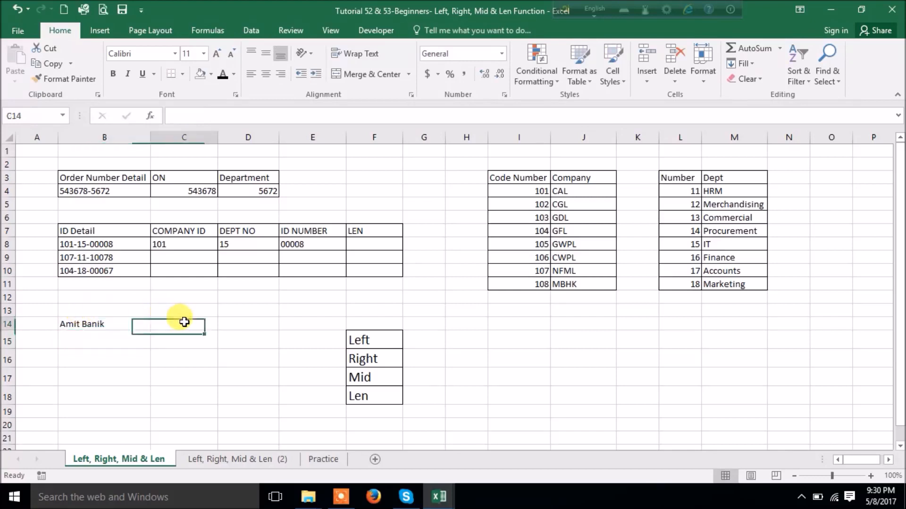
pyautogui.write('=le')
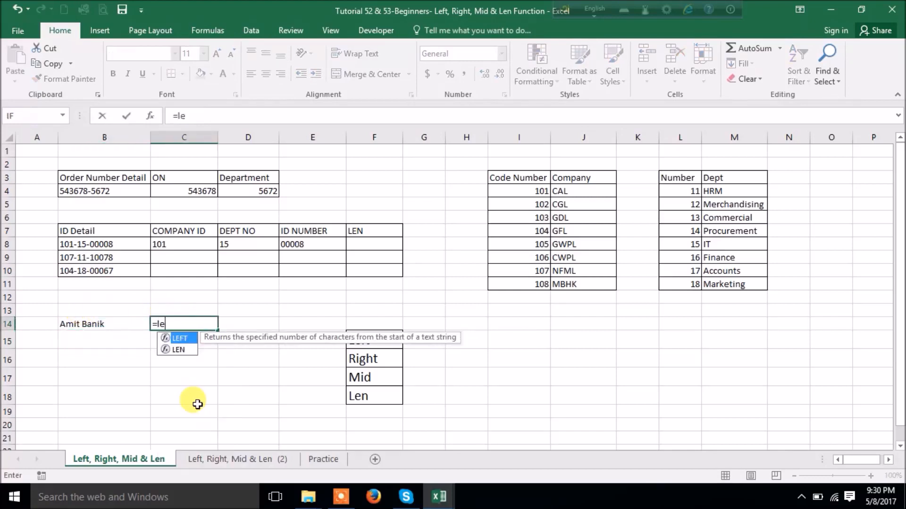
pyautogui.write('n')
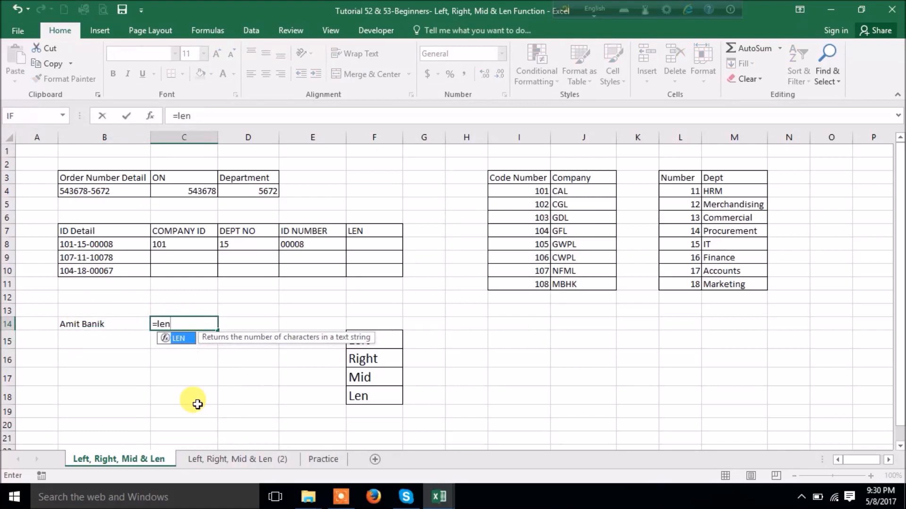
pyautogui.press('Tab')
pyautogui.click(113, 324)
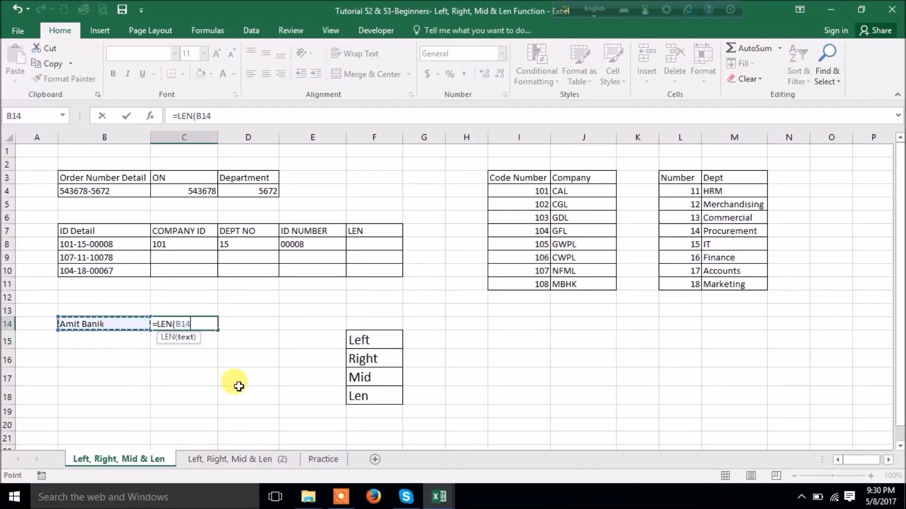
pyautogui.press('Return')
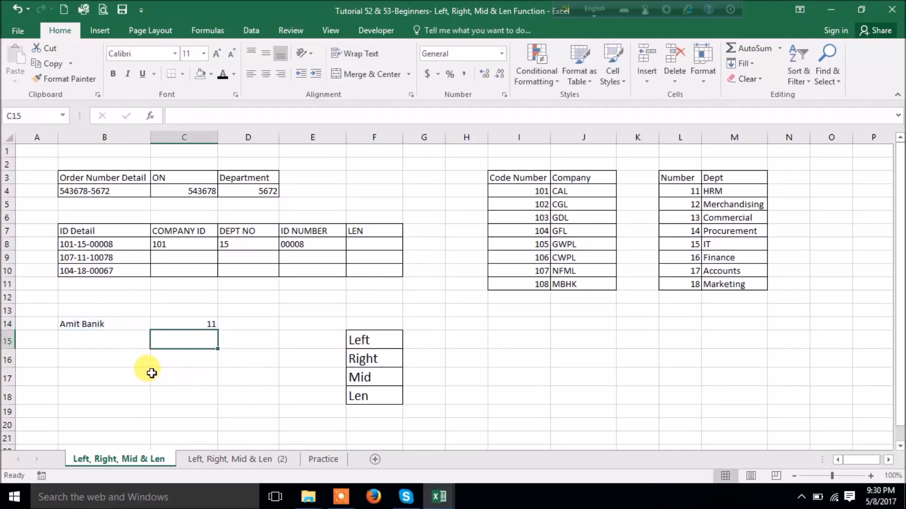
# - Remove the trailing space from the name in B14 so C14 reads 10
pyautogui.doubleClick(121, 323)
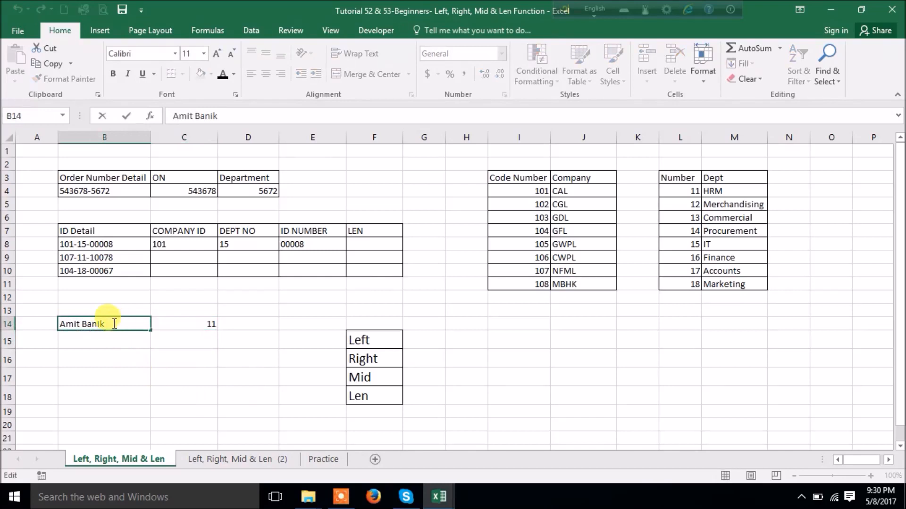
pyautogui.click(253, 392)
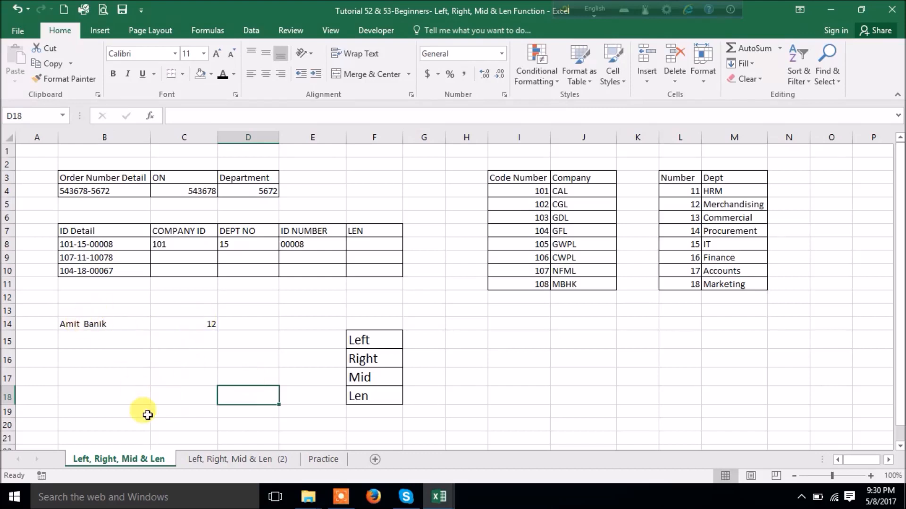
pyautogui.hotkey('ctrl', 'z')
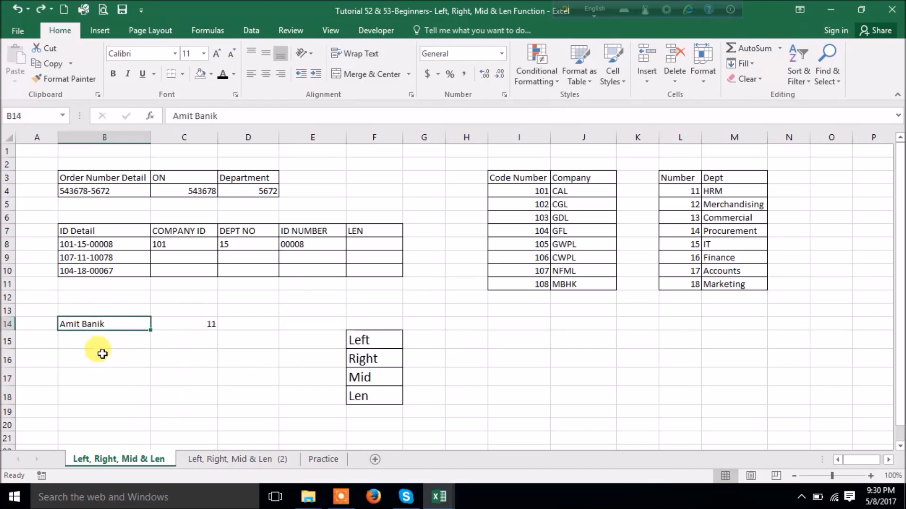
pyautogui.doubleClick(121, 324)
pyautogui.press('BackSpace')
pyautogui.press('Return')
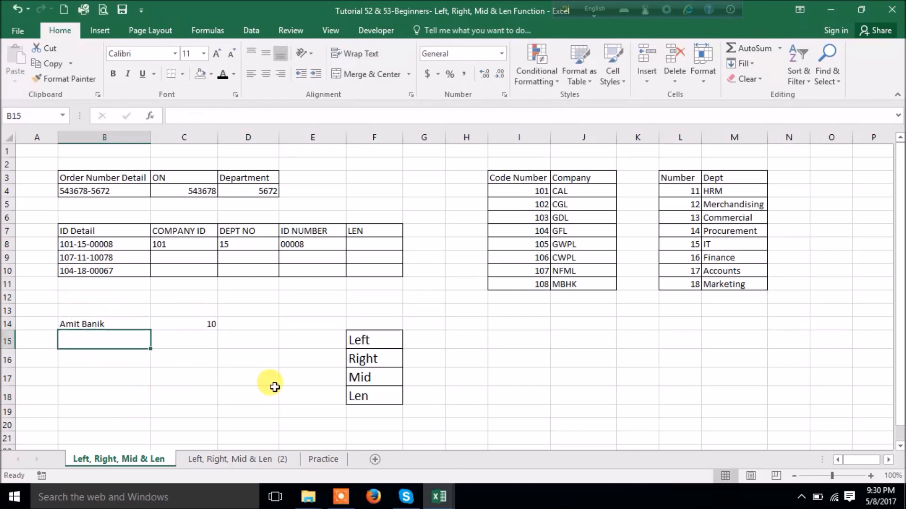
# - Enter =LEN(B8) in F8 and fill the row 8 formulas down to row 10, each LEN giving 12
pyautogui.click(363, 243)
pyautogui.write('=len')
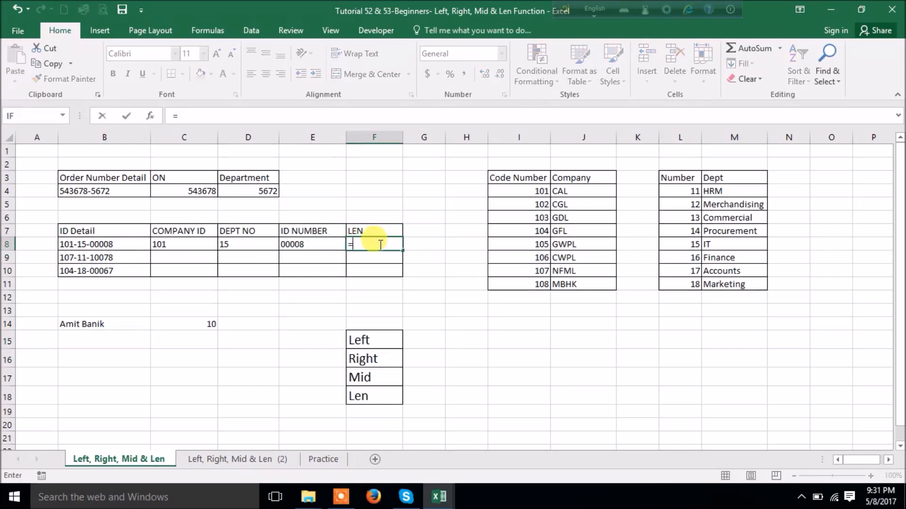
pyautogui.press('Tab')
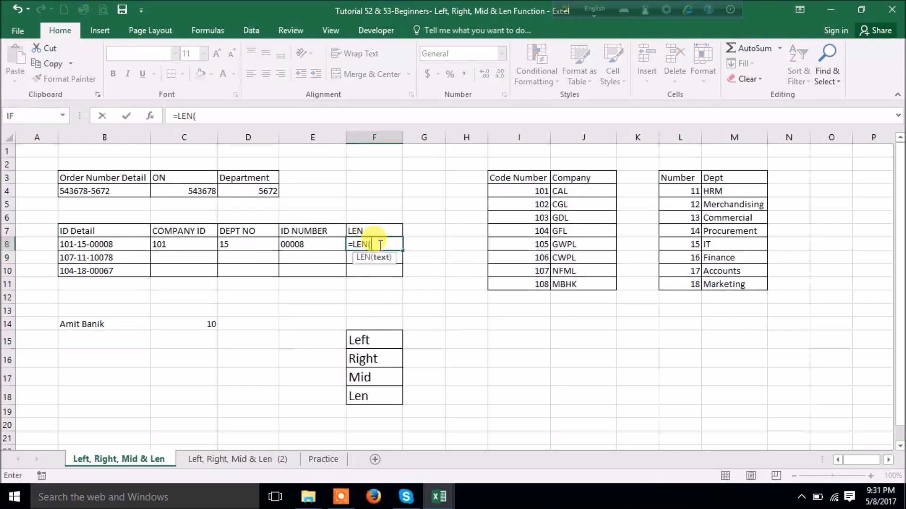
pyautogui.click(121, 244)
pyautogui.write(')')
pyautogui.press('Return')
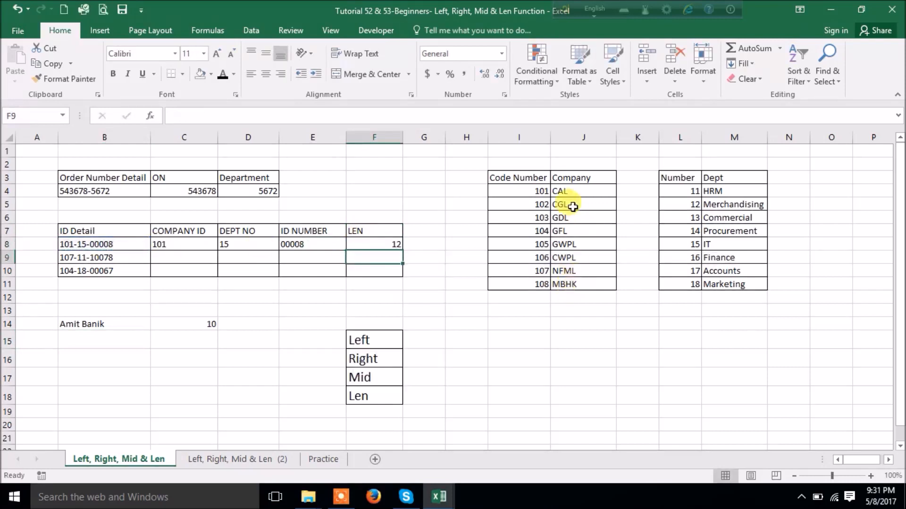
pyautogui.moveTo(178, 244); pyautogui.dragTo(400, 279)
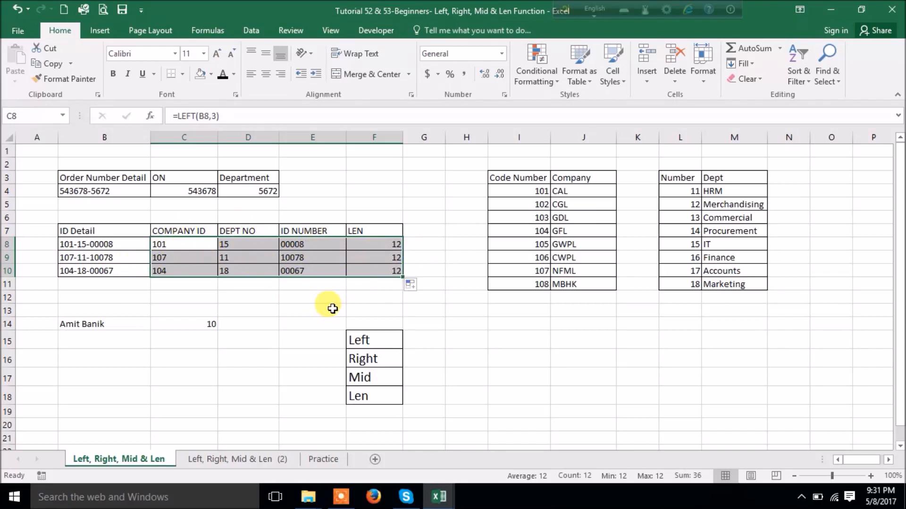
pyautogui.click(382, 245)
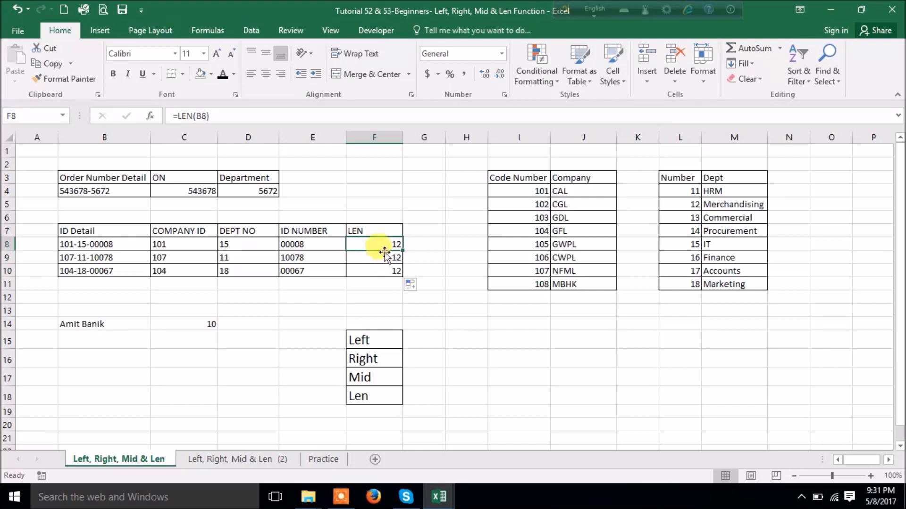
pyautogui.moveTo(178, 242); pyautogui.dragTo(295, 270)
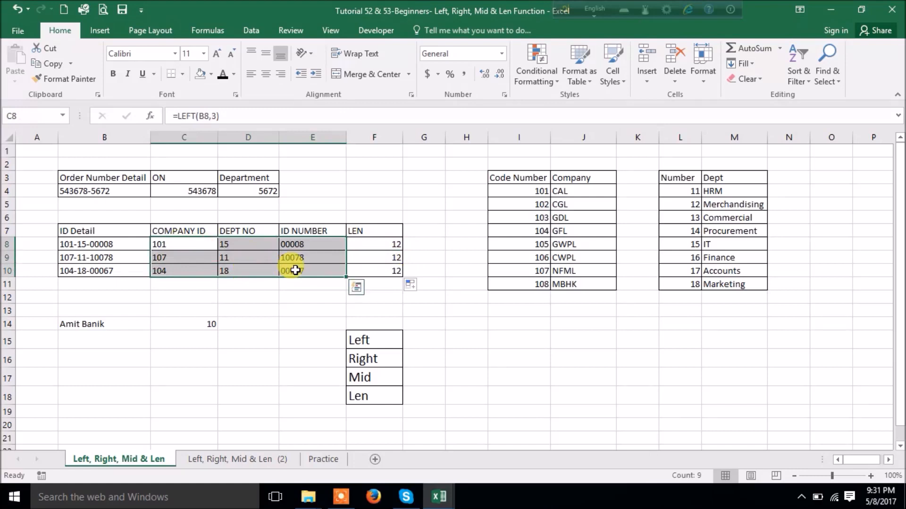
# - Wrap D8's MID(B8,5,2) extraction inside a VLOOKUP function
pyautogui.click(234, 244)
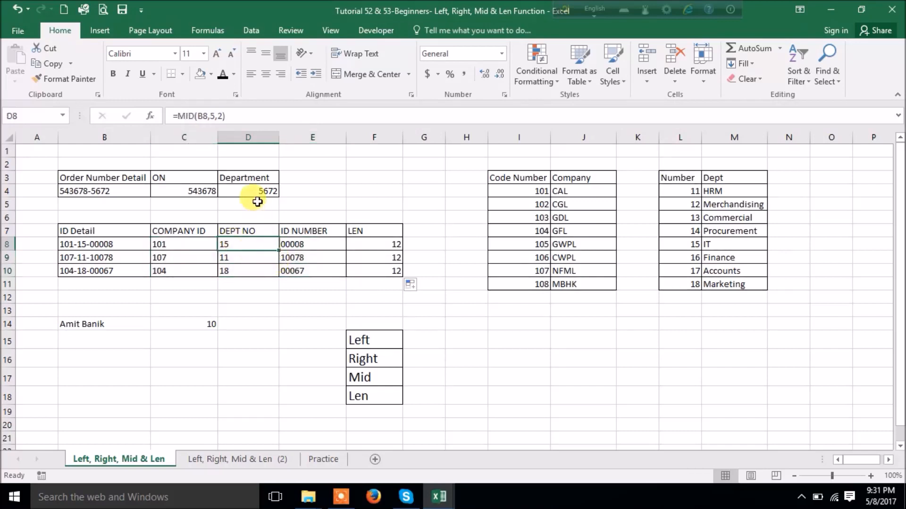
pyautogui.click(178, 117)
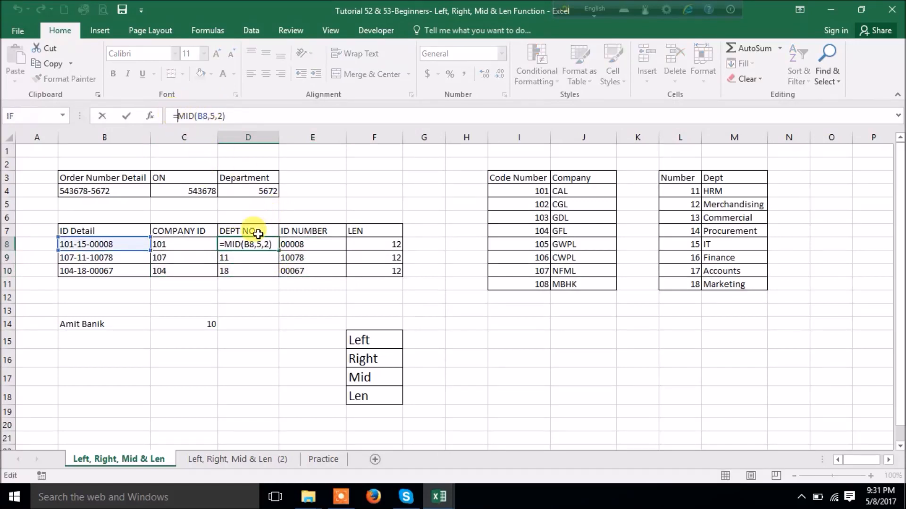
pyautogui.press('Escape')
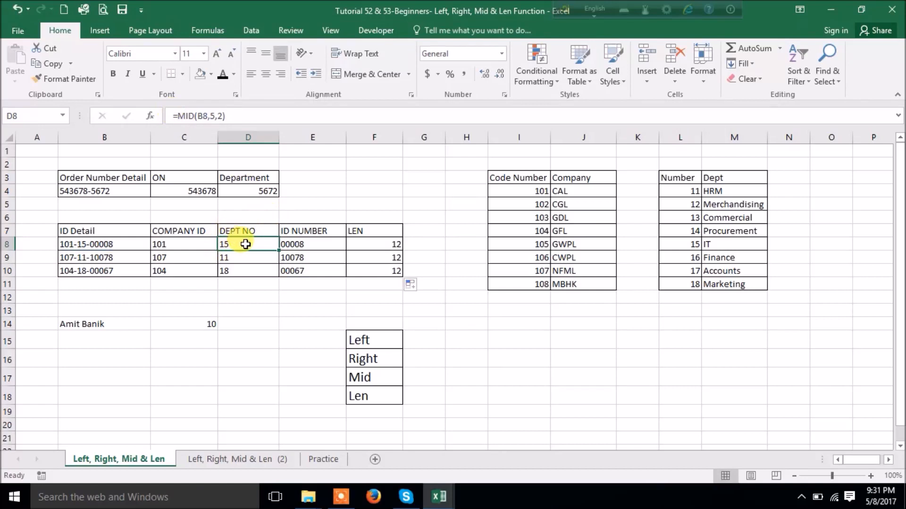
pyautogui.click(179, 117)
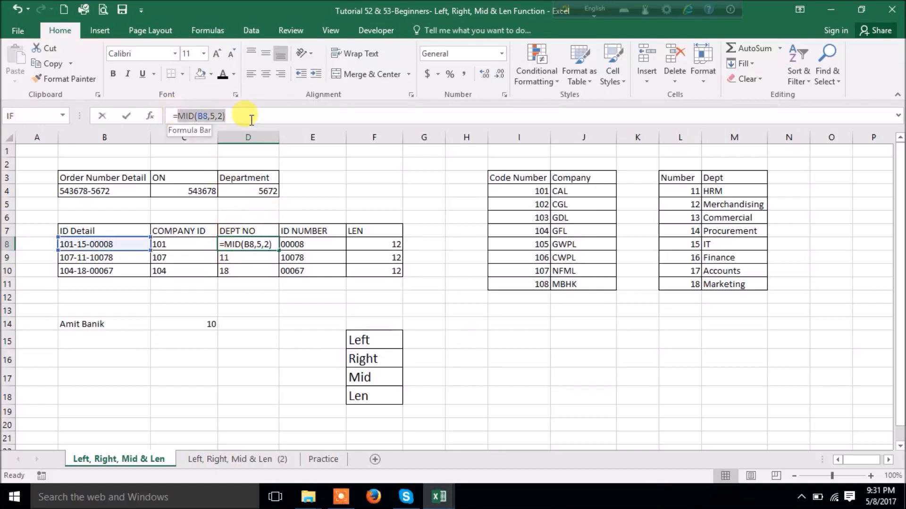
pyautogui.click(178, 118)
pyautogui.write('vlo')
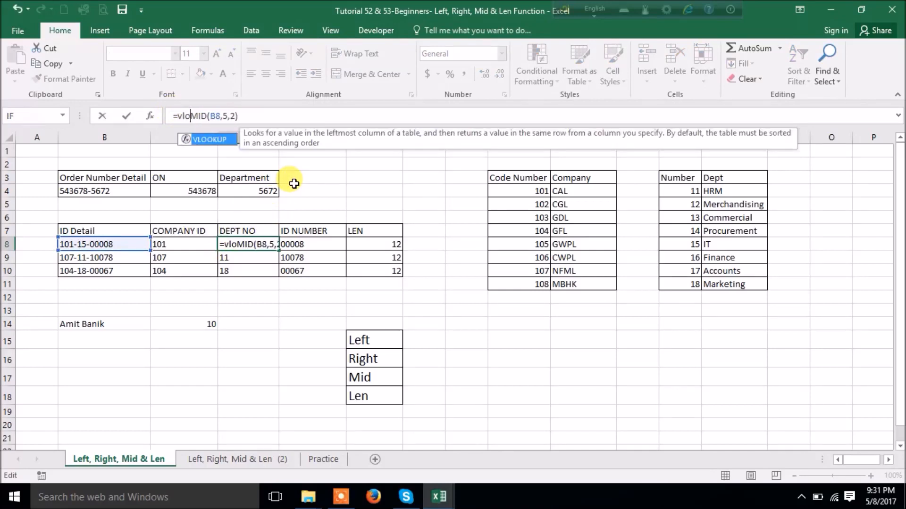
pyautogui.press('Tab')
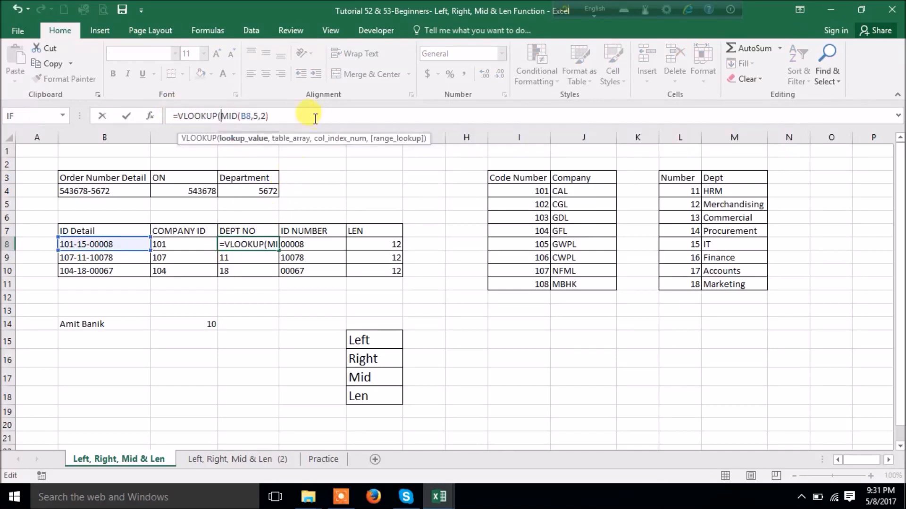
# - Finish the lookup with absolute range $L$4:$M$11, column 2 and exact match 0
pyautogui.click(299, 111)
pyautogui.write(',')
pyautogui.moveTo(684, 191); pyautogui.dragTo(740, 286)
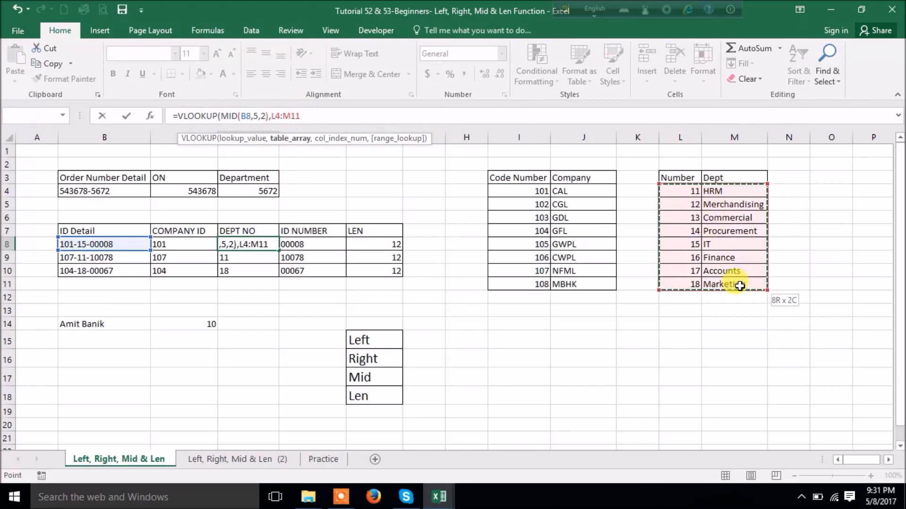
pyautogui.press('F4')
pyautogui.write(',2')
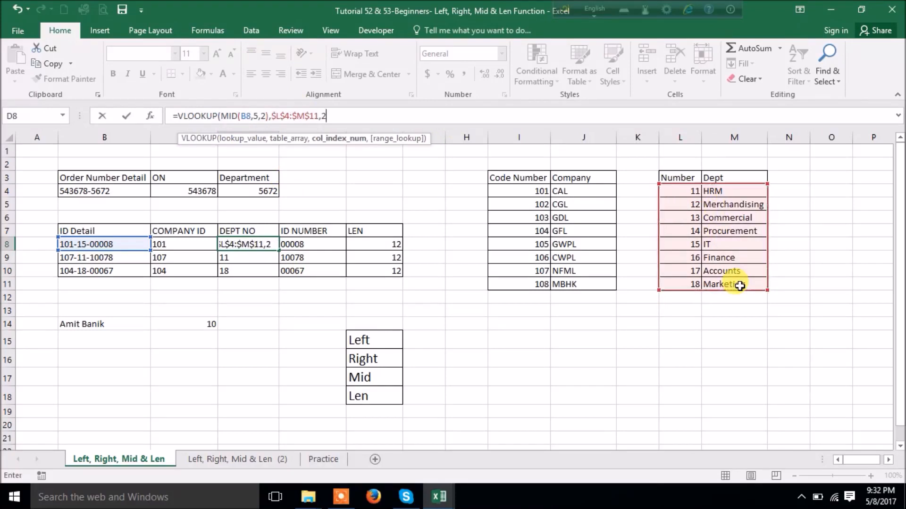
pyautogui.write(',0')
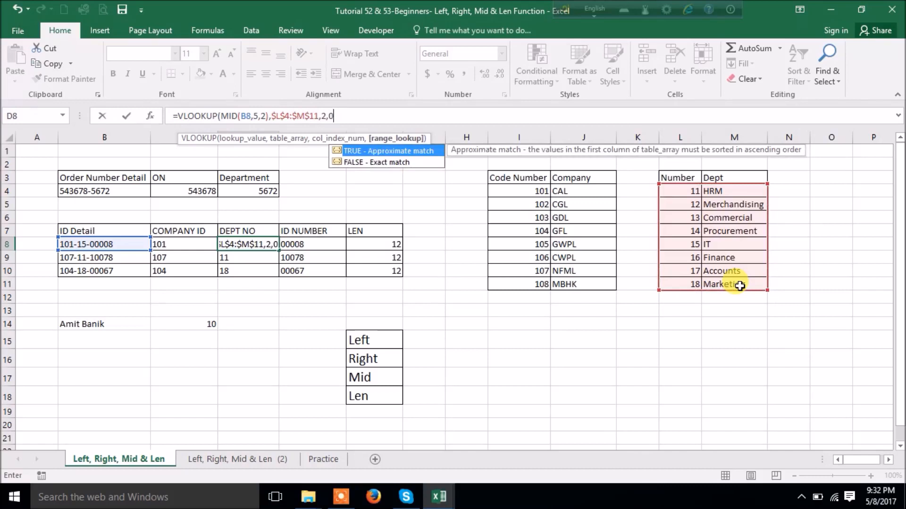
pyautogui.write(')')
pyautogui.press('Return')
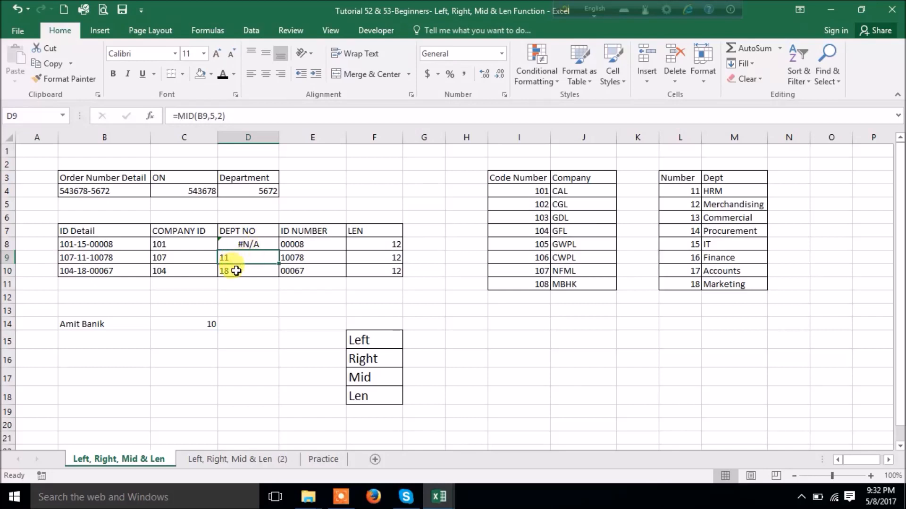
# - Add +0 after MID(B8,5,2) in D8 so the lookup returns IT
pyautogui.moveTo(689, 192); pyautogui.dragTo(684, 282)
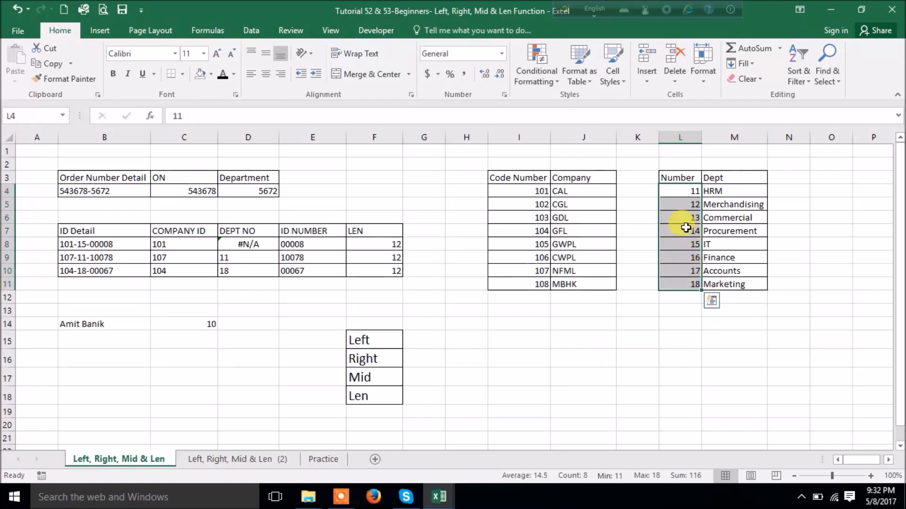
pyautogui.click(245, 243)
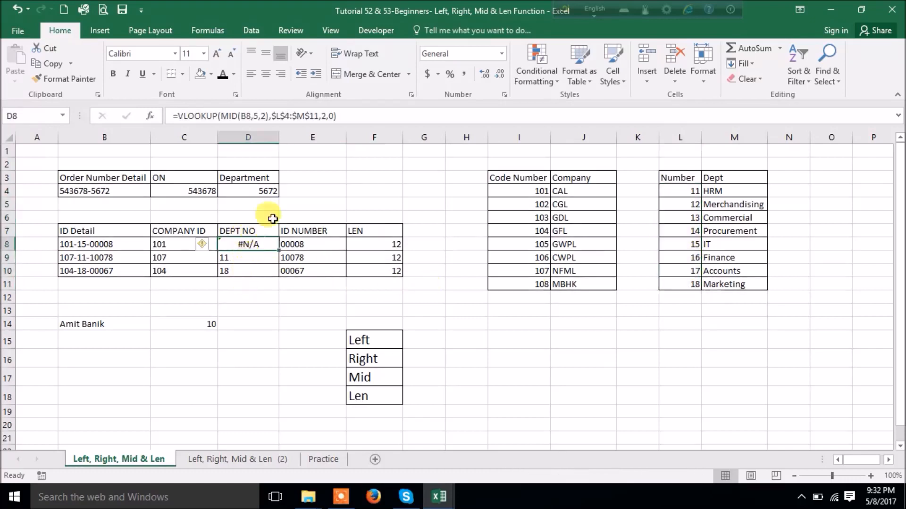
pyautogui.click(269, 115)
pyautogui.write('+0')
pyautogui.press('Return')
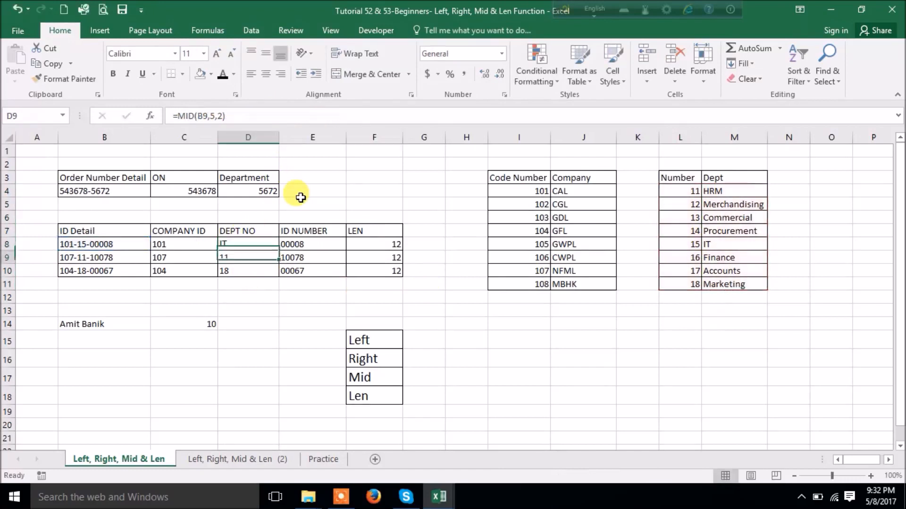
pyautogui.click(254, 242)
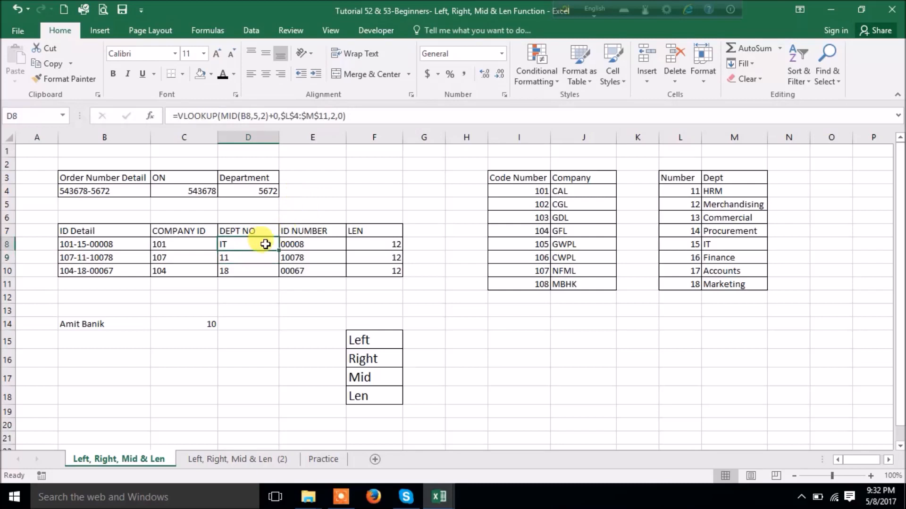
# - Fill D8's lookup formula down to D10, giving HRM and Marketing, then stop recording
pyautogui.moveTo(279, 250); pyautogui.dragTo(278, 274)
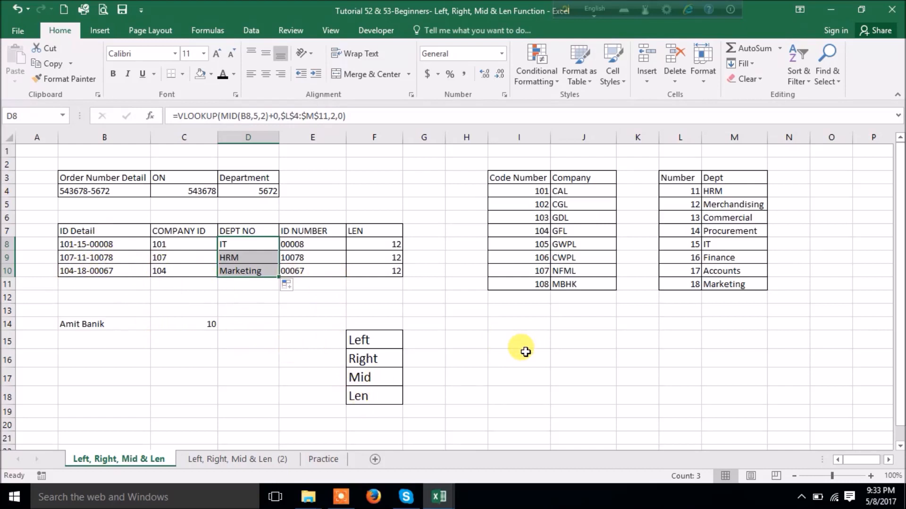
pyautogui.click(347, 502)
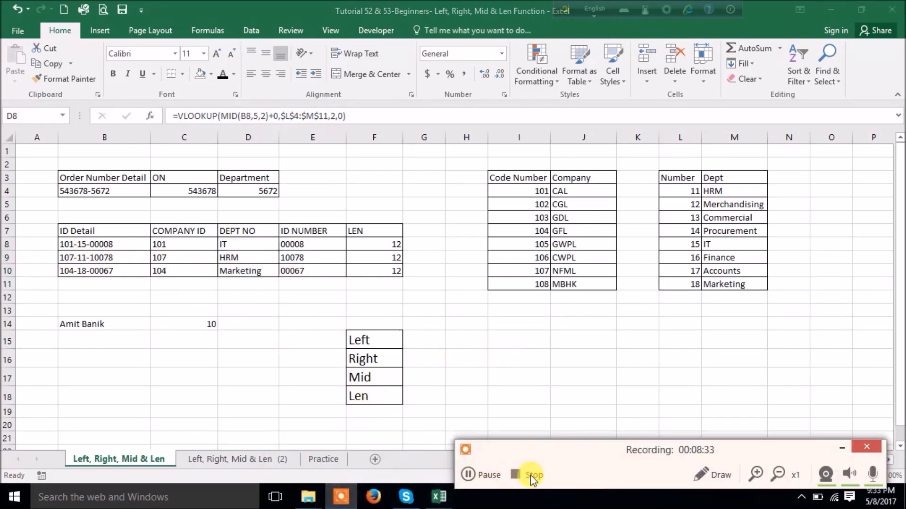